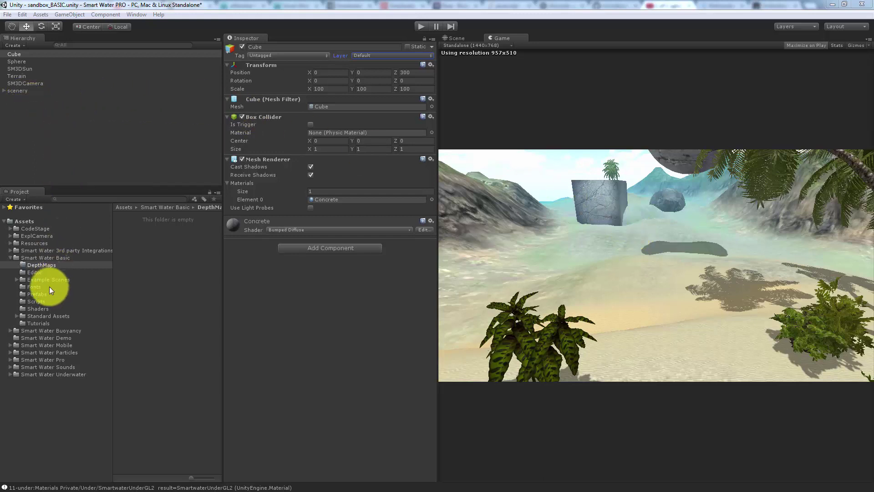
Step: Add the SmartWater-BASIC-for-starting prefab from Smart Water Basic's Sandbox example folder to the scene
left_click(44, 257)
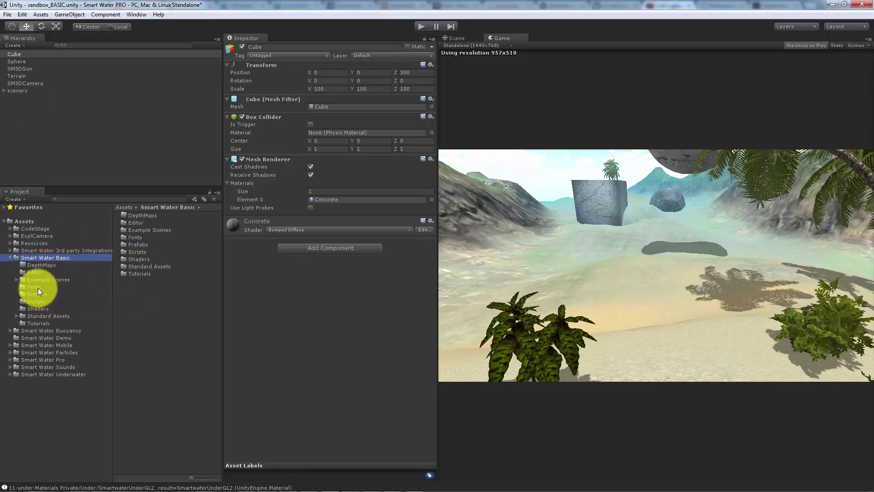
left_click(16, 279)
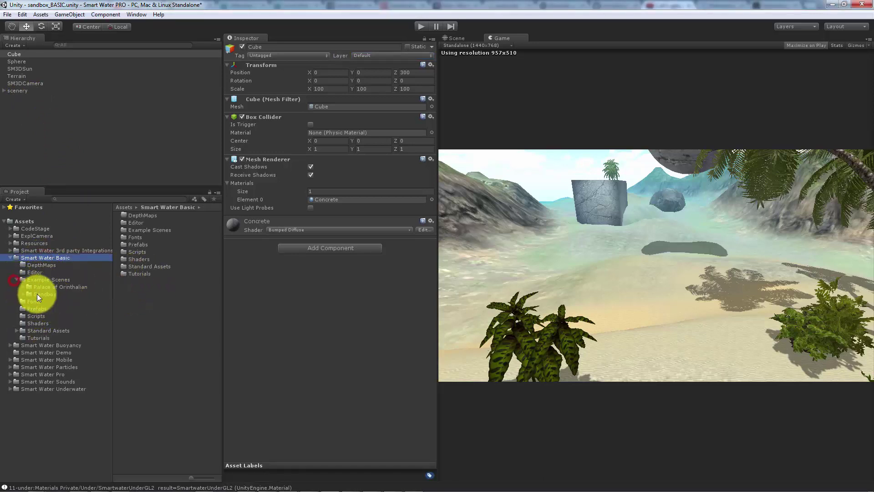
left_click(38, 293)
left_click(157, 281)
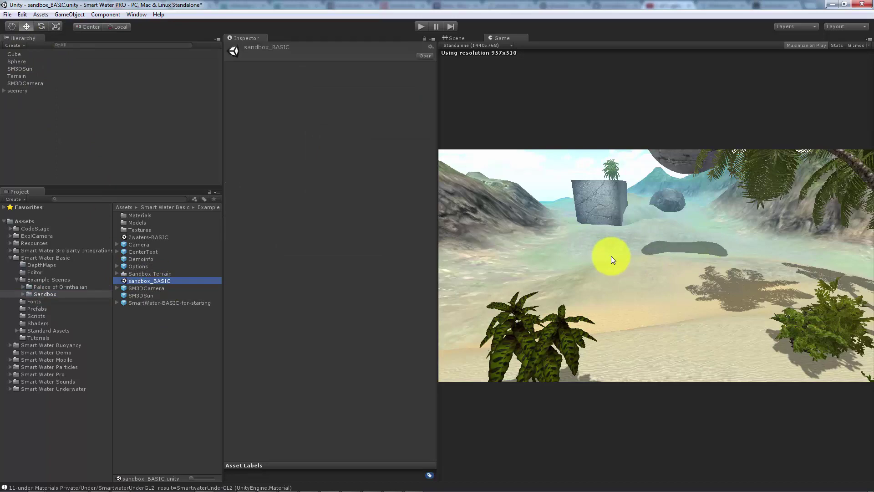
left_click(185, 303)
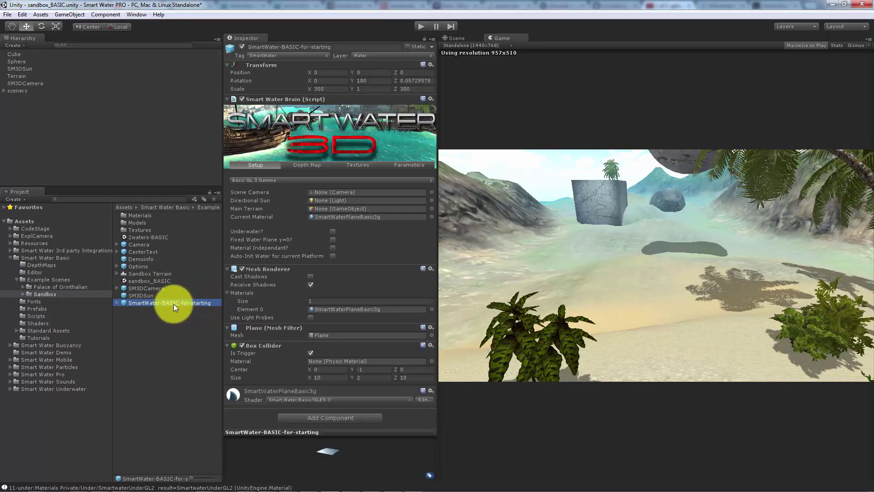
left_click_drag(174, 304, 158, 112)
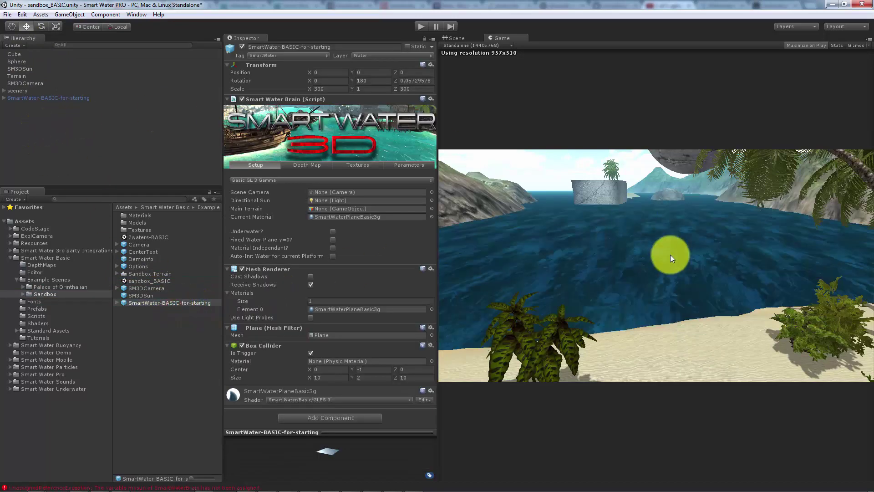
Step: Set the depth map resolution of the SmartWater-BASIC-for-starting prefab to 128px (dirty)
left_click(359, 167)
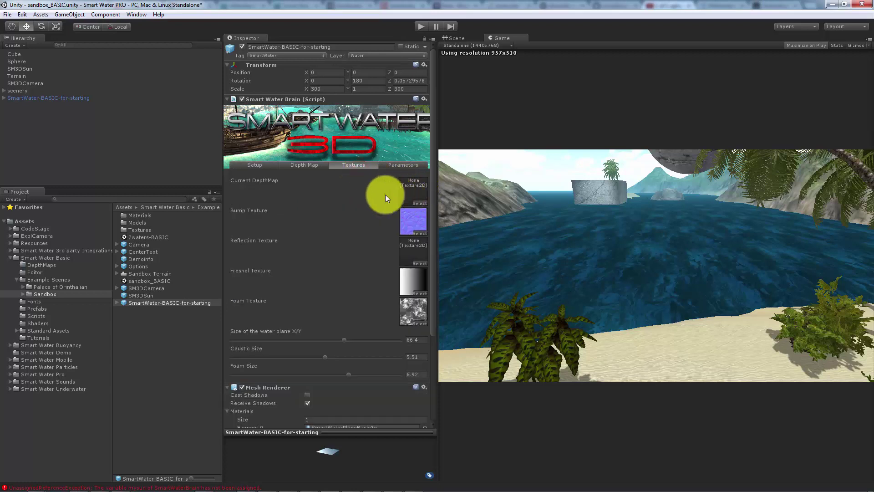
left_click(297, 165)
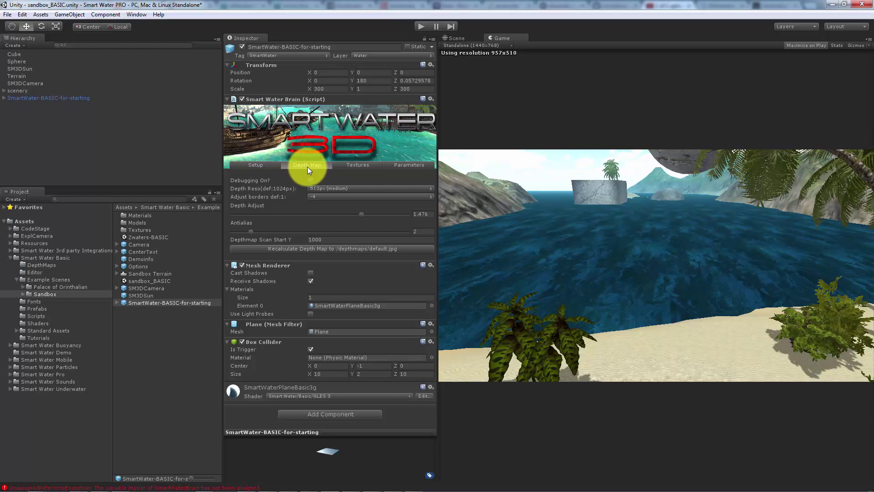
left_click(324, 188)
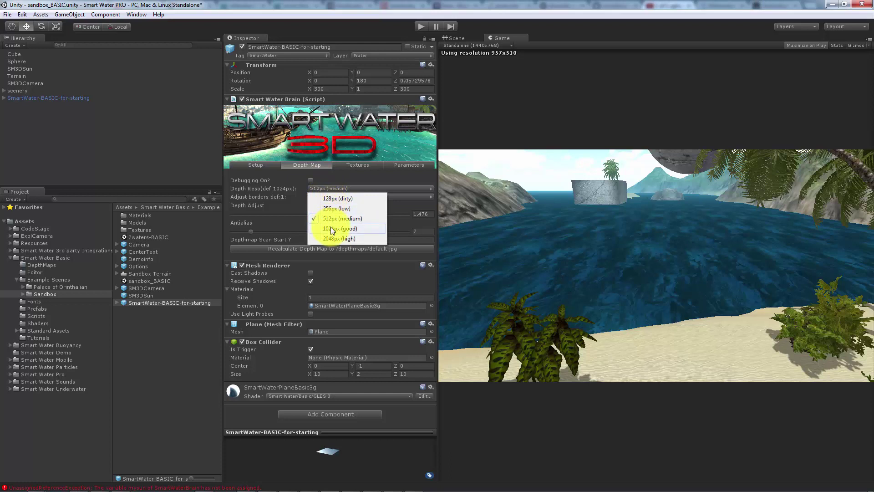
left_click(336, 199)
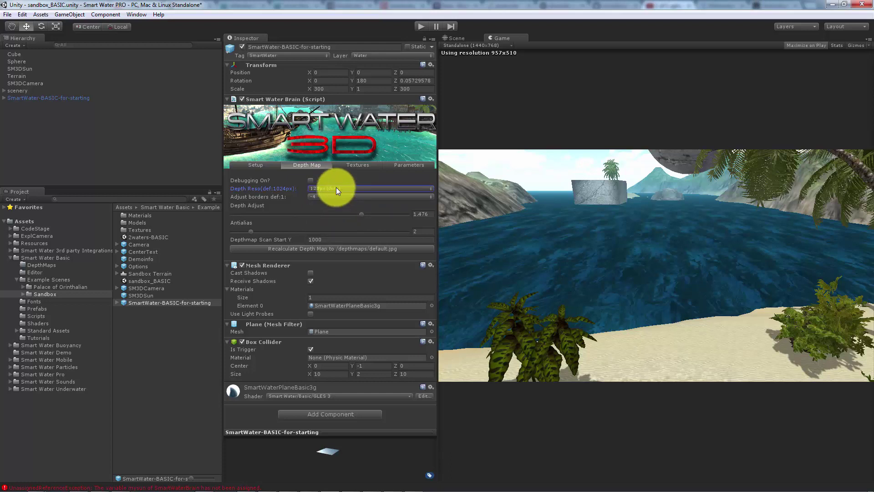
left_click(336, 187)
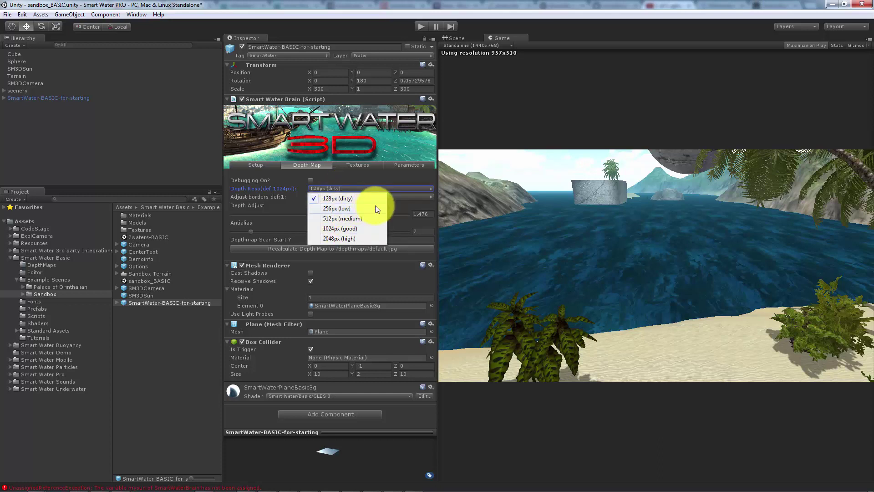
Step: Examine the water object in the Scene view, along with the terrain and the cube standing in the water
left_click(67, 98)
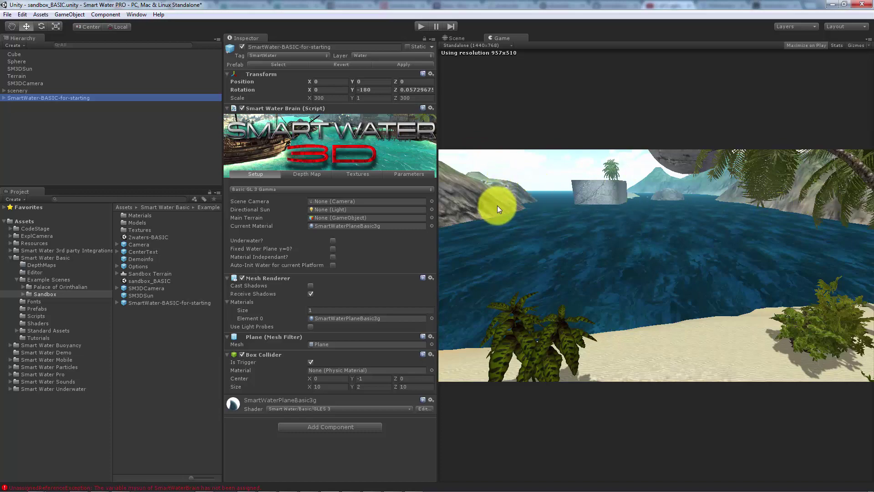
left_click(455, 38)
scroll(606, 259, "up", 5)
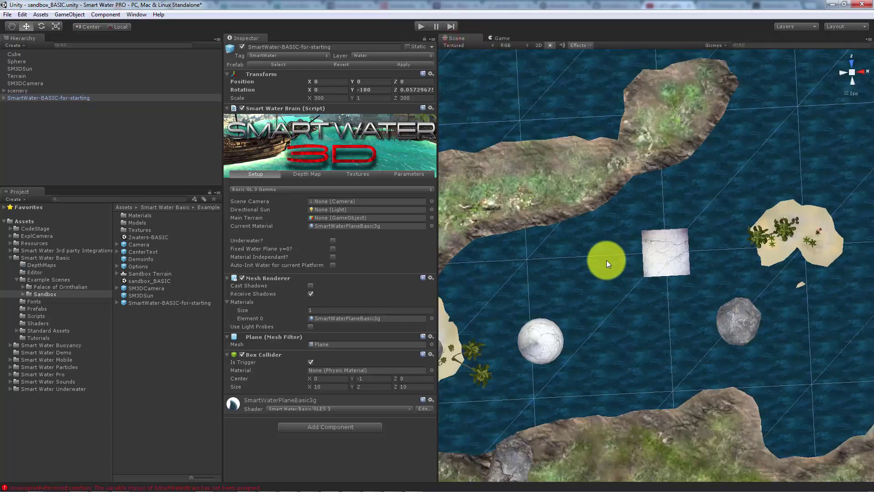
scroll(604, 258, "up", 5)
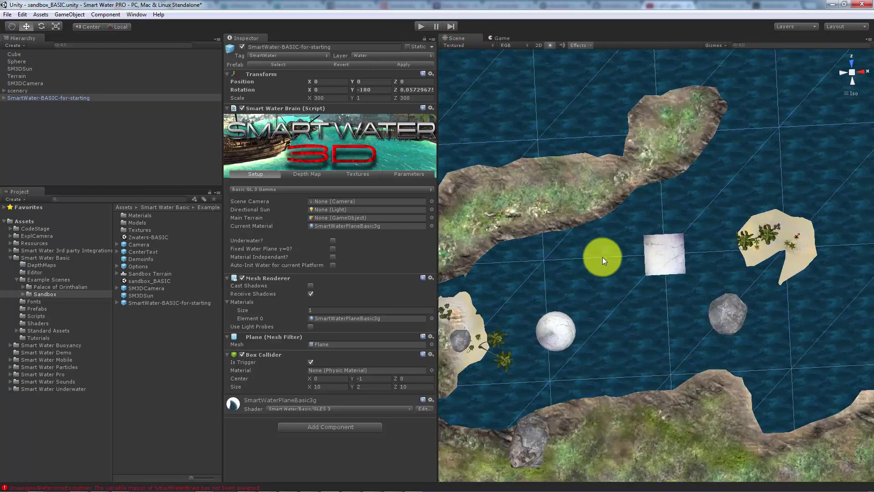
left_click(571, 167)
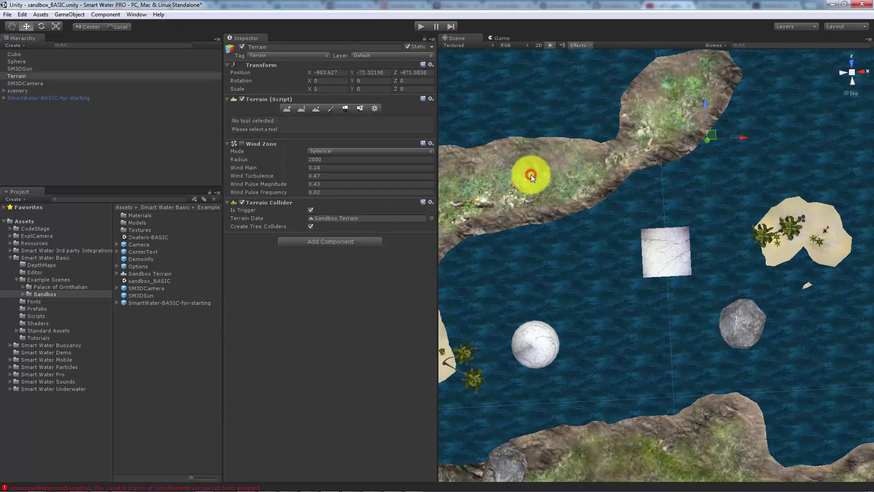
left_click(662, 252)
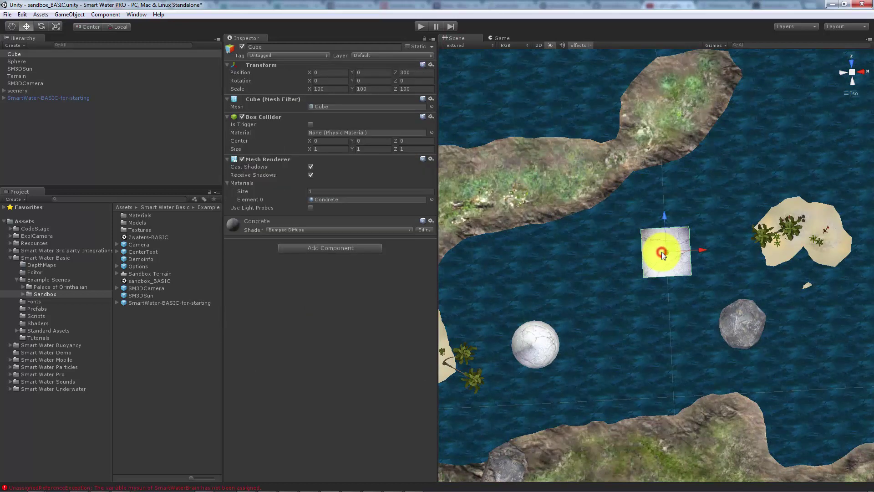
Step: Set the layer of the grey rock beside the cube to Default
left_click(738, 324)
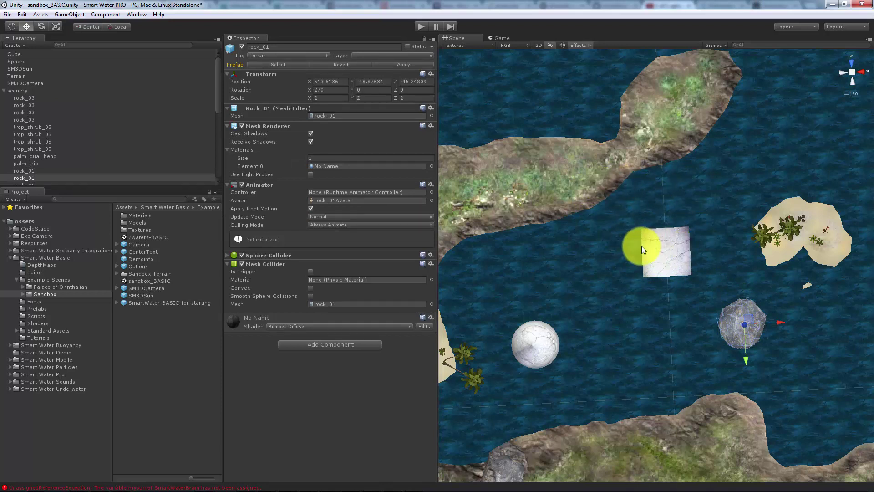
left_click(5, 91)
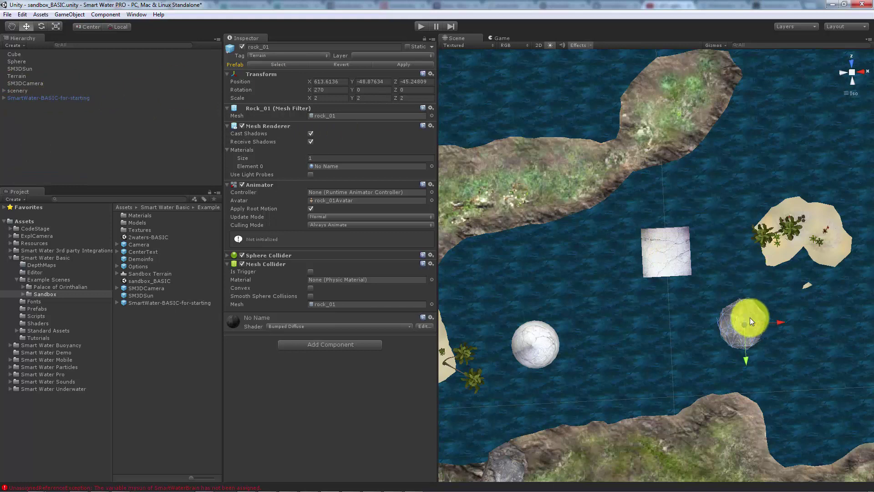
left_click(428, 55)
left_click(387, 65)
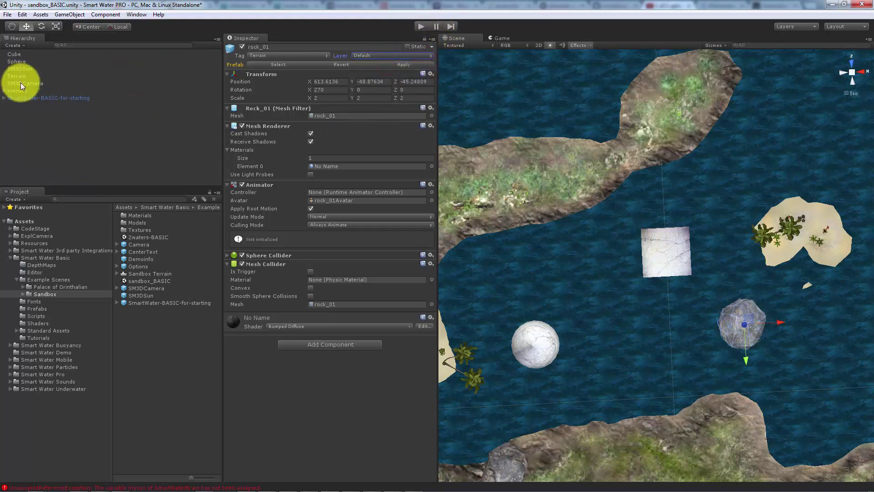
Step: Add a new layer named "Smartwater Collider" as User Layer 8, starting from the cube's layer options
left_click(20, 77)
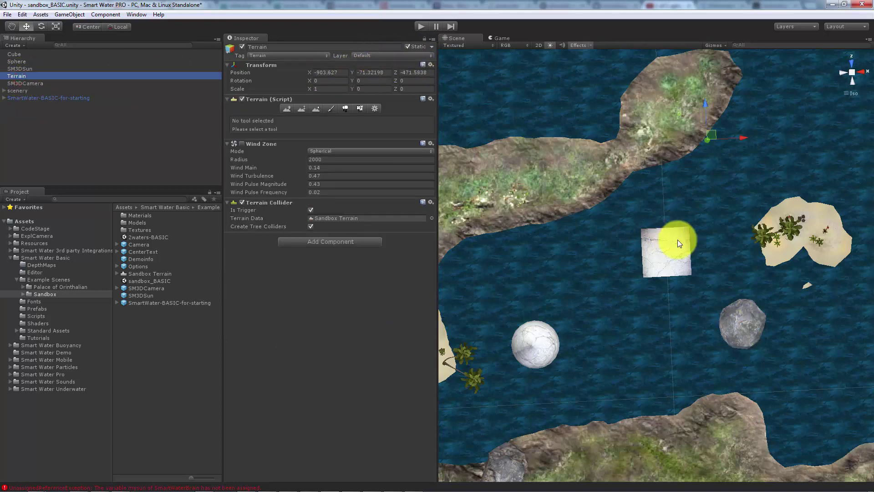
left_click(667, 258)
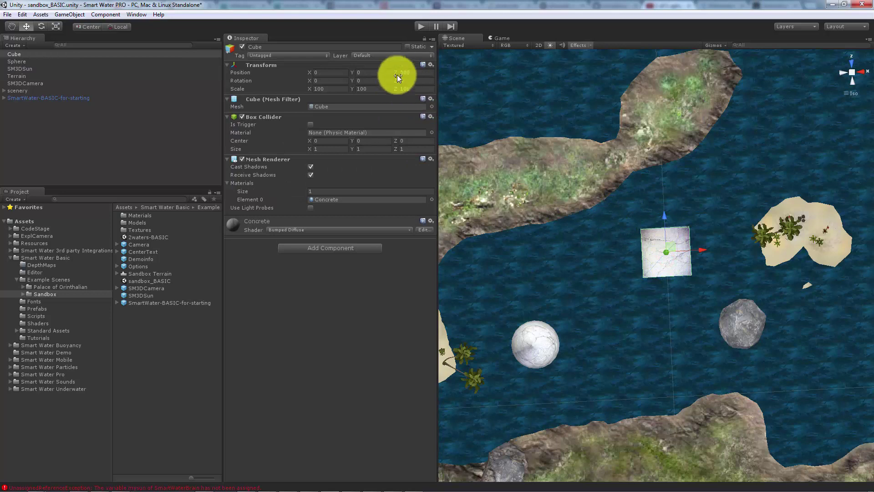
left_click(426, 56)
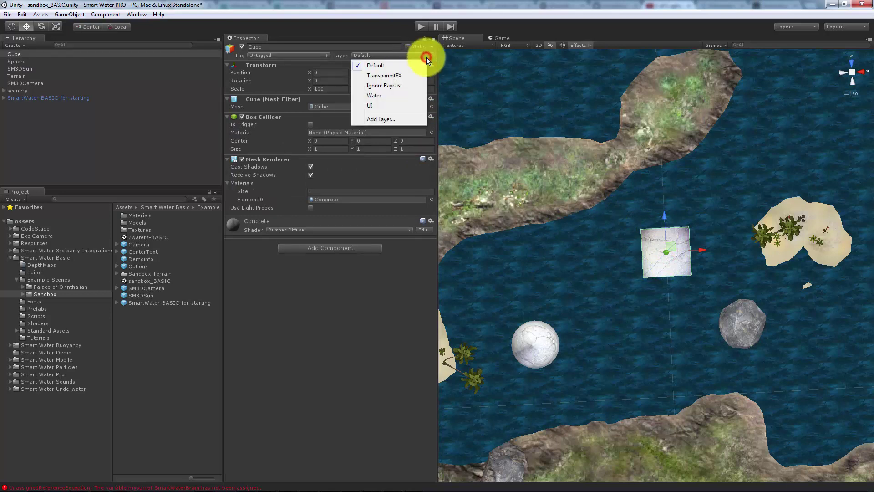
left_click(391, 120)
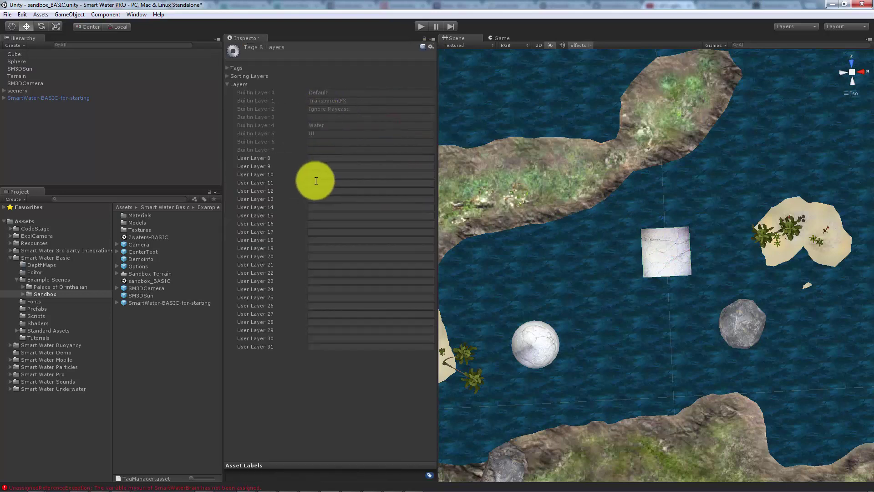
left_click(312, 158)
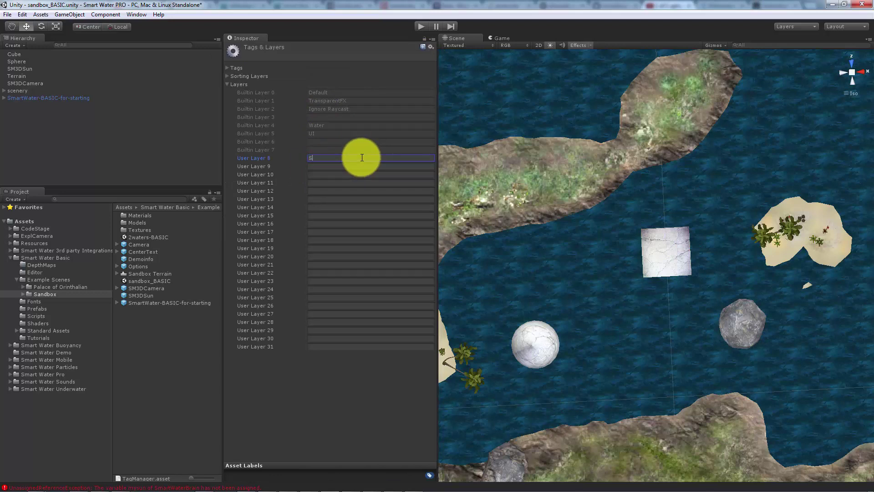
type("Smartwater Collid")
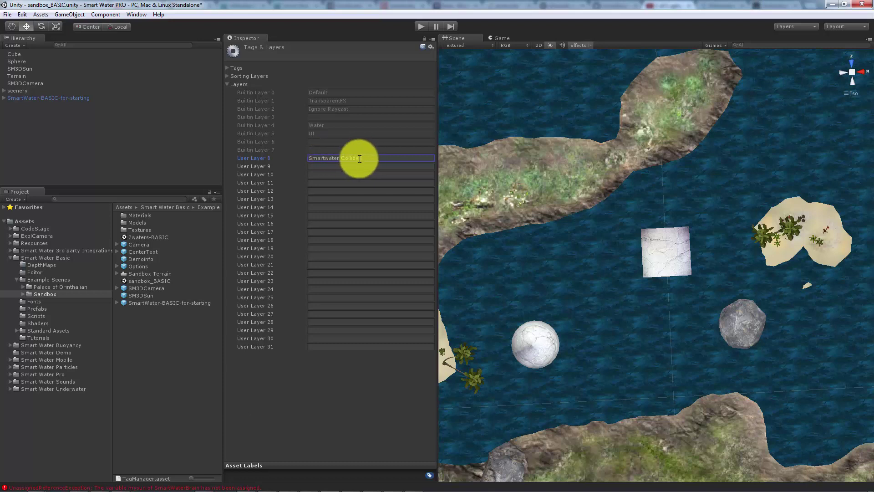
left_click(364, 157)
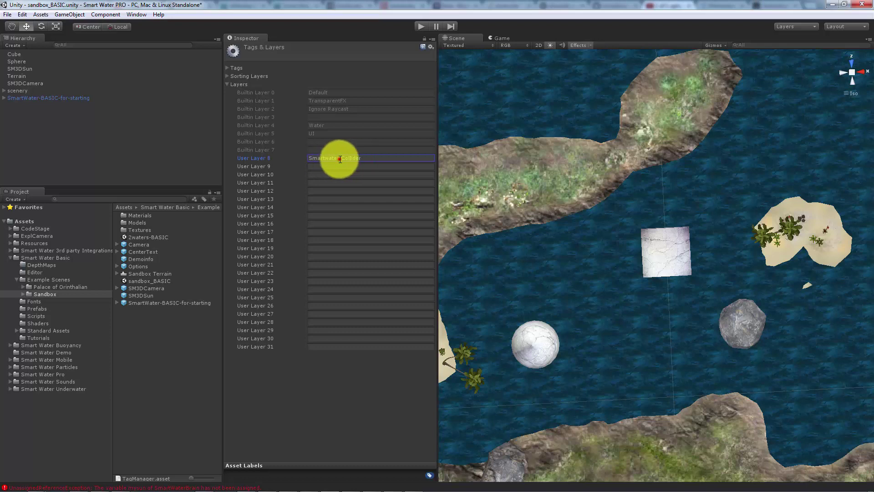
left_click(339, 158)
left_click(377, 161)
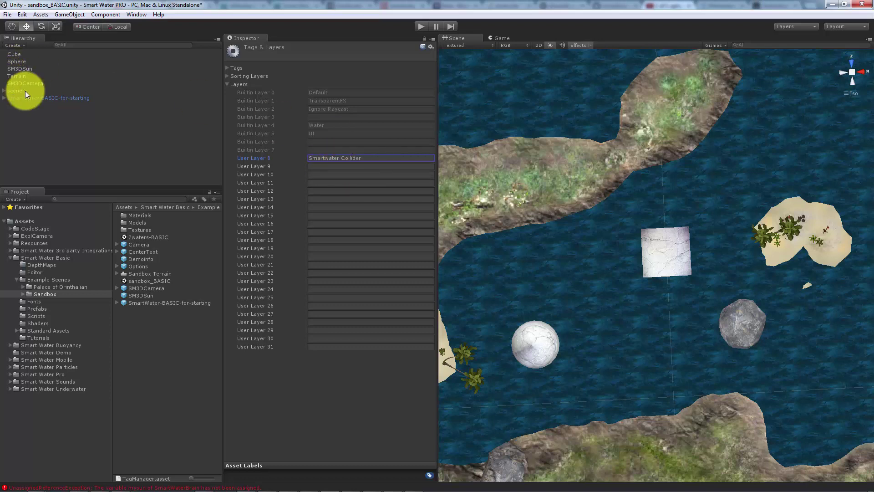
Step: Assign the Terrain object to the Smartwater Collider layer
left_click(21, 76)
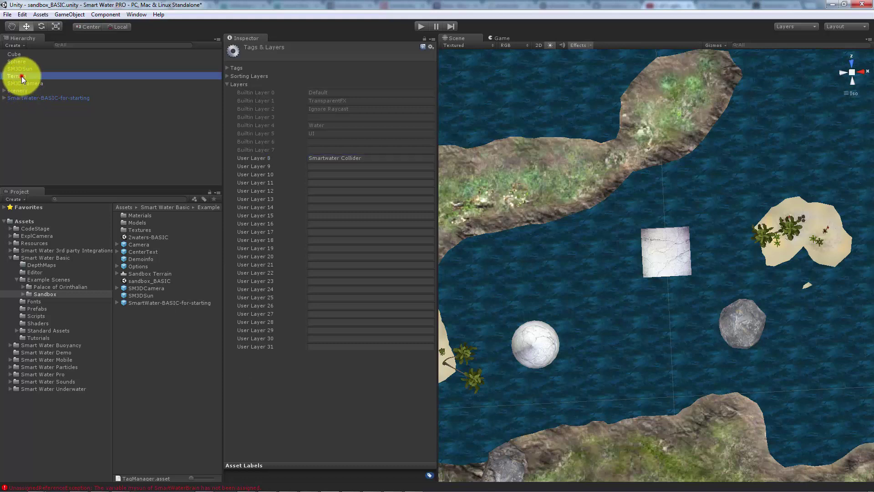
left_click(382, 56)
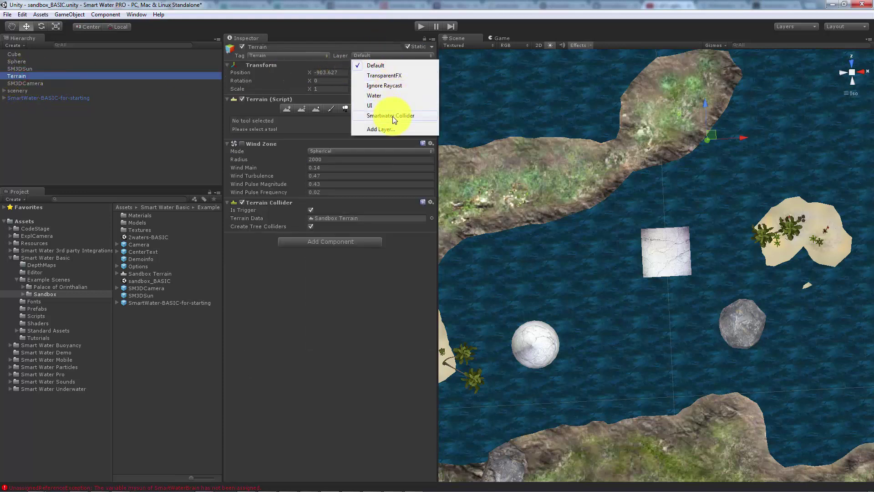
left_click(390, 117)
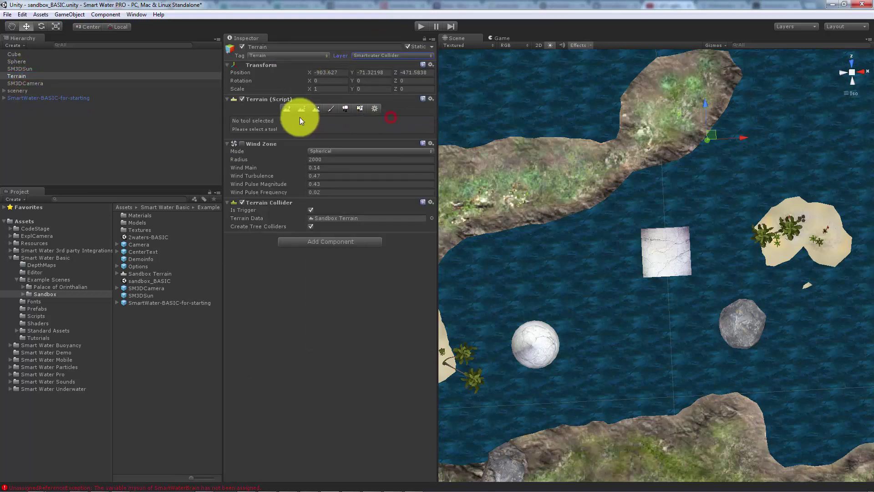
Step: Assign the Cube to the Smartwater Collider layer
left_click(16, 56)
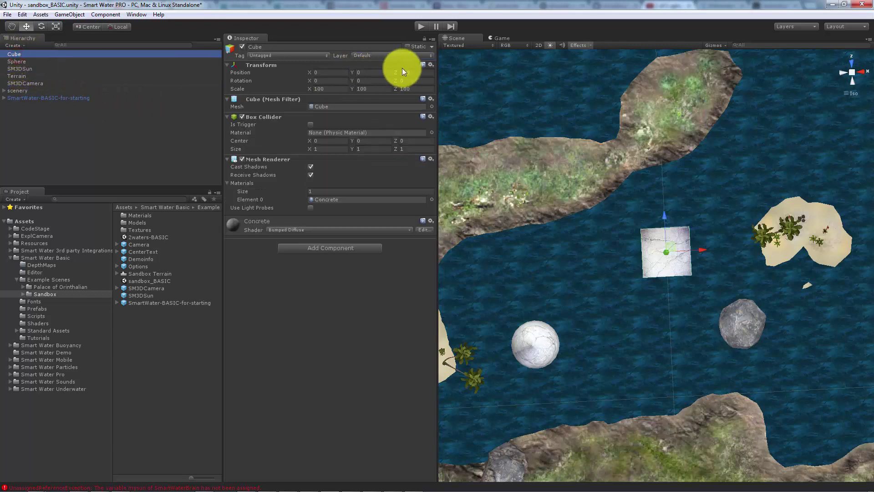
left_click(399, 56)
left_click(393, 115)
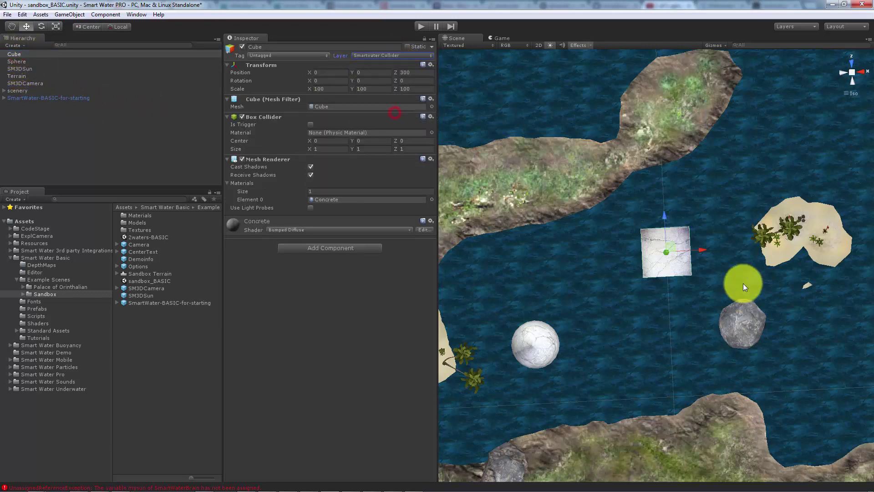
Step: Assign the grey rock beside the cube to the Smartwater Collider layer and collapse the scenery group
left_click(754, 331)
left_click(378, 56)
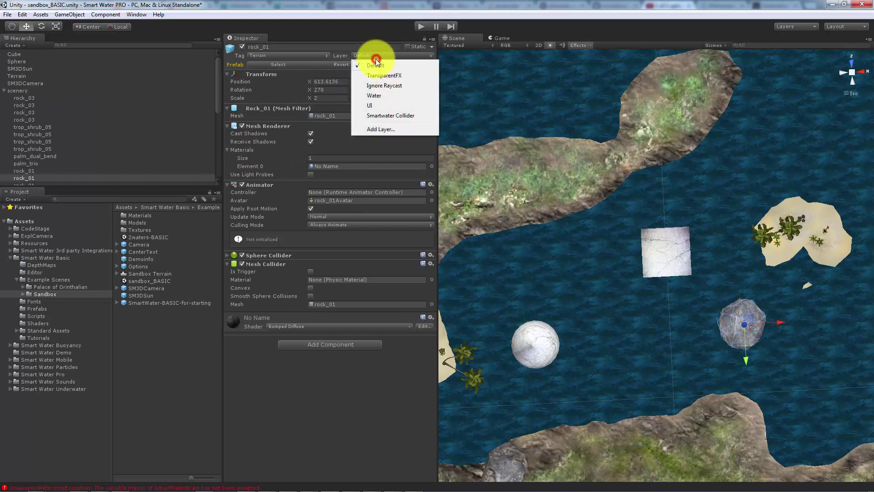
left_click(387, 117)
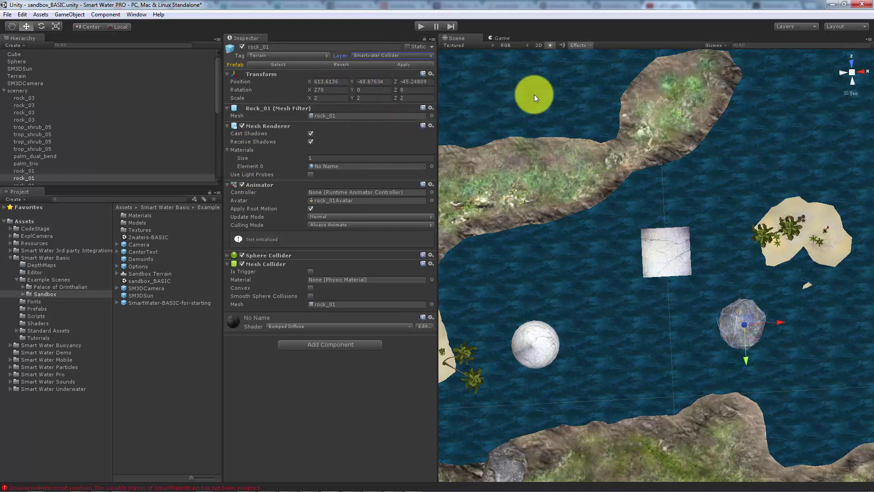
left_click(4, 91)
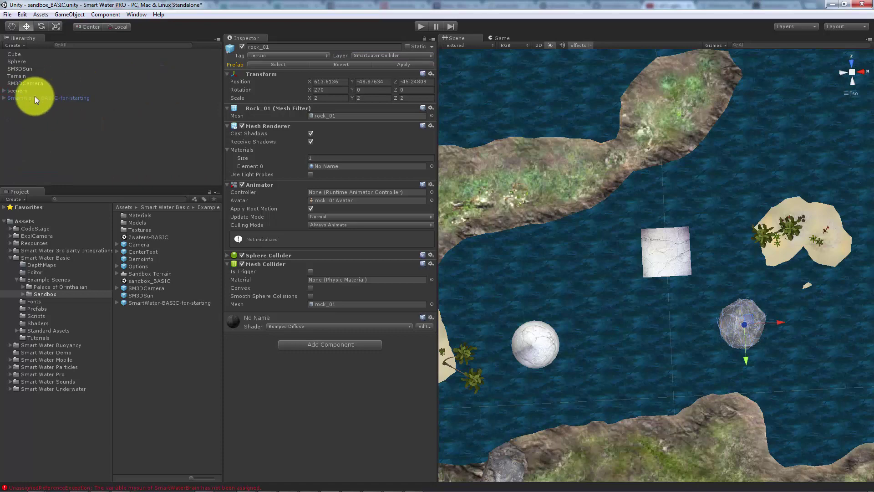
Step: Assign SM3DCamera as scene camera, SM3DSun as directional sun and Terrain as main terrain on the SmartWater-BASIC-for-starting object
left_click(35, 97)
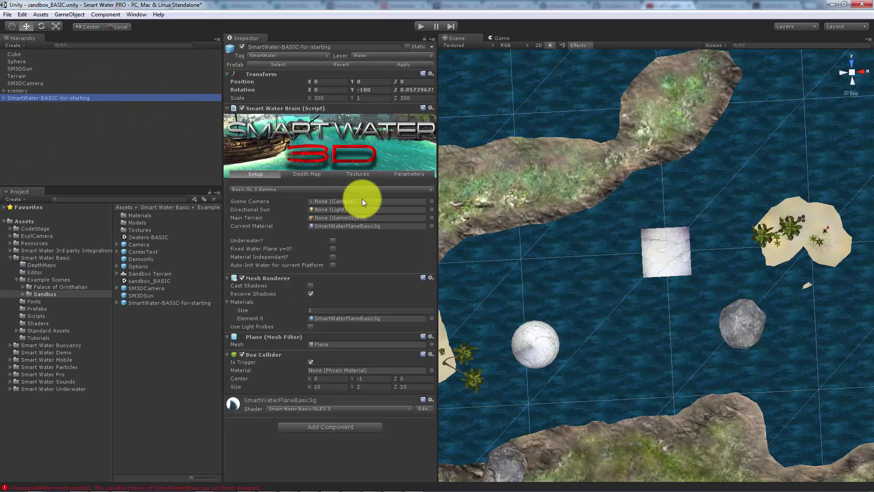
left_click_drag(28, 84, 359, 204)
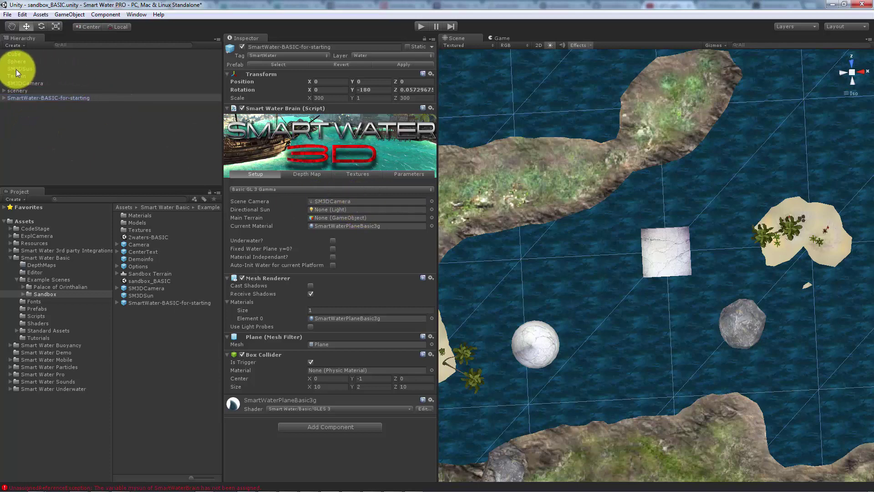
left_click_drag(15, 69, 329, 209)
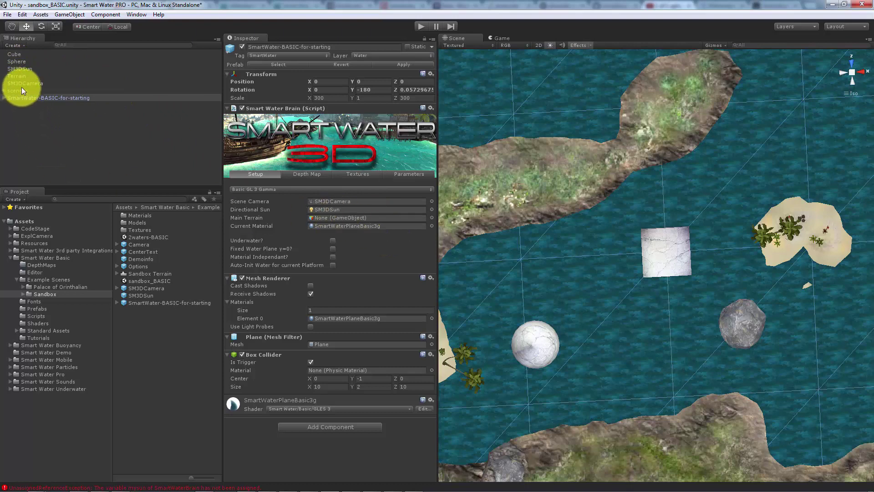
left_click_drag(17, 76, 342, 215)
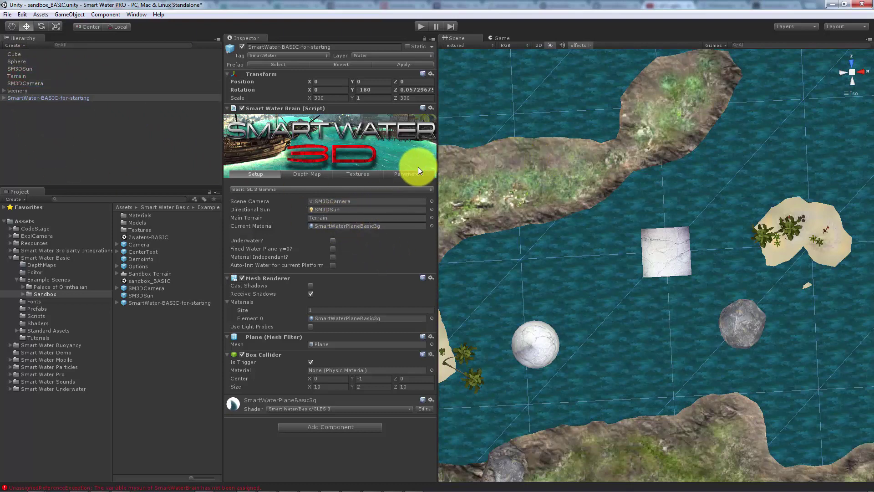
Step: Recalculate the water's depth map and inspect the default texture in the Smart Water Basic DepthMaps folder
left_click(314, 174)
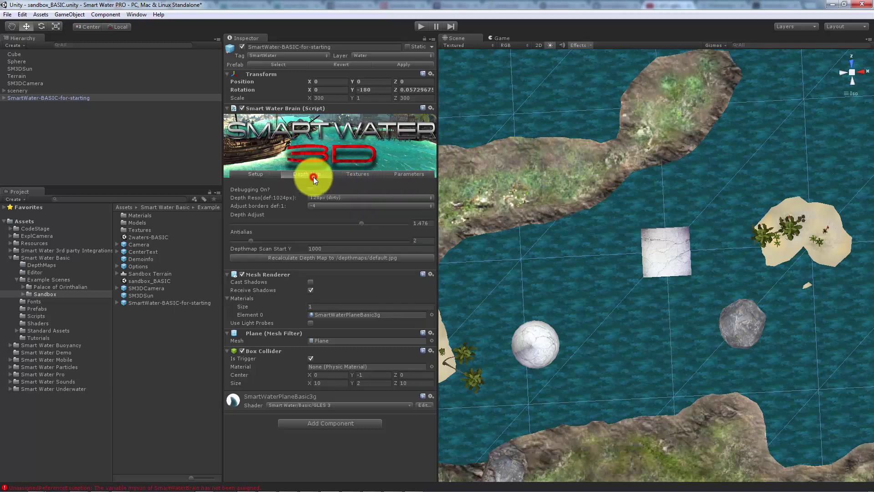
left_click(357, 257)
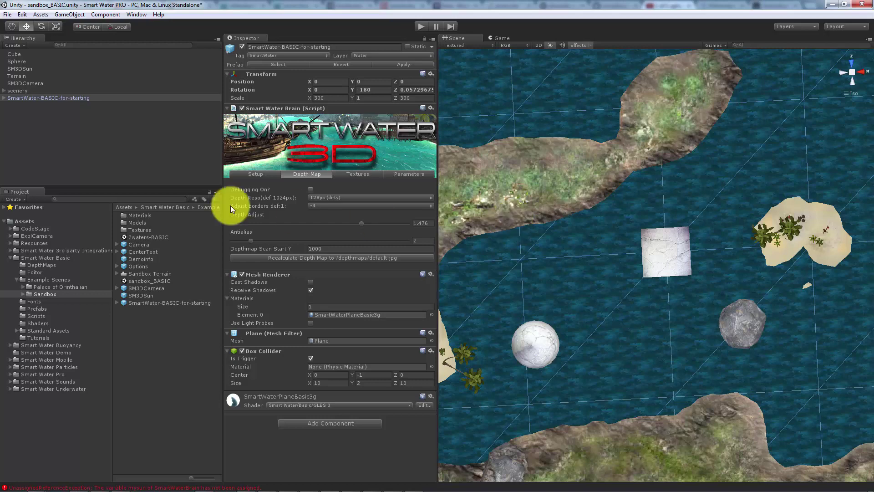
left_click(42, 265)
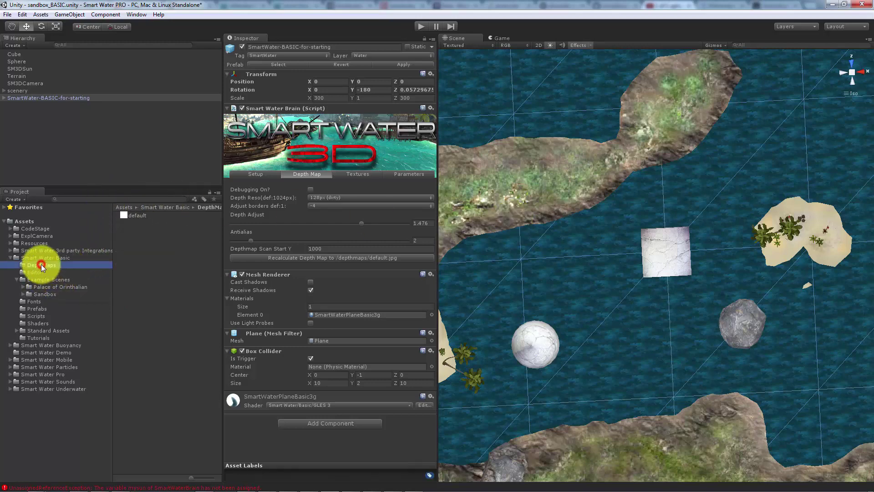
left_click(137, 215)
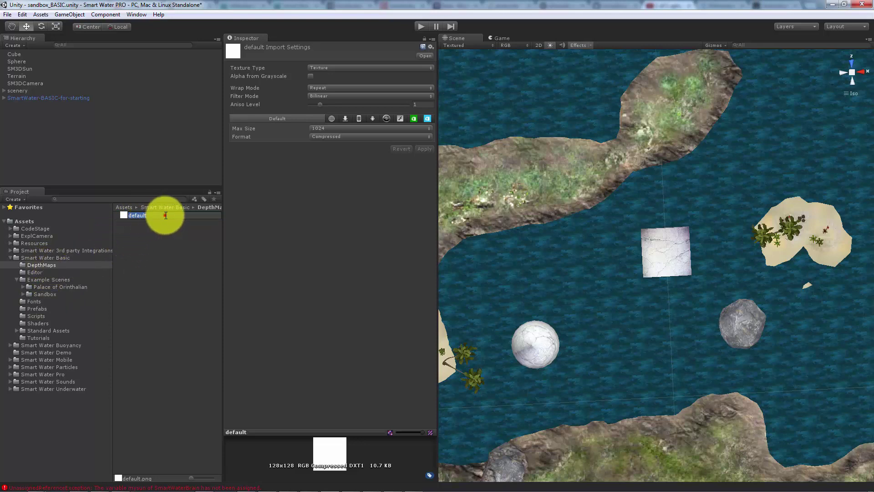
left_click(164, 215)
left_click(164, 236)
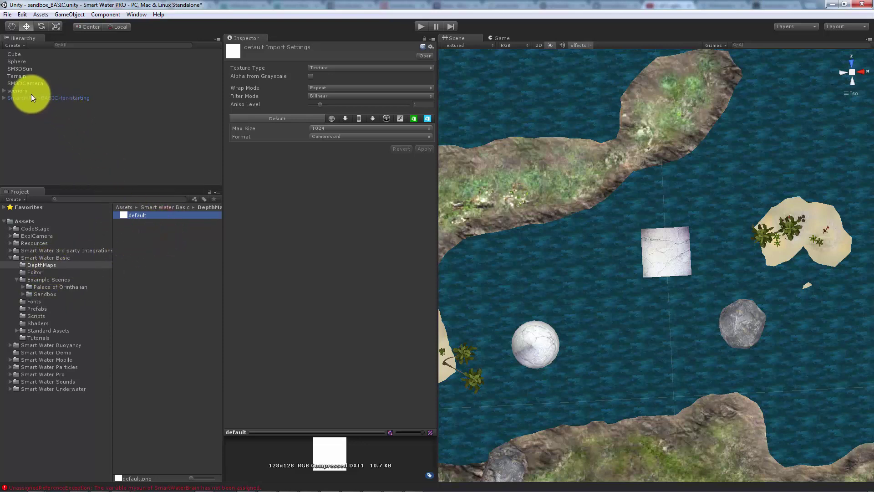
left_click(126, 215)
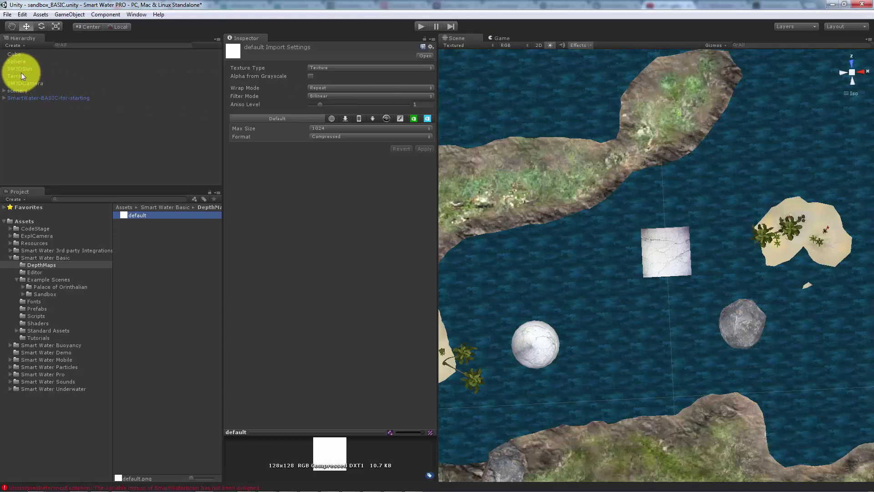
Step: Rename User Layer 8 to "SmartWater Collider" with a capital W, starting from the Terrain's layer options
left_click(21, 77)
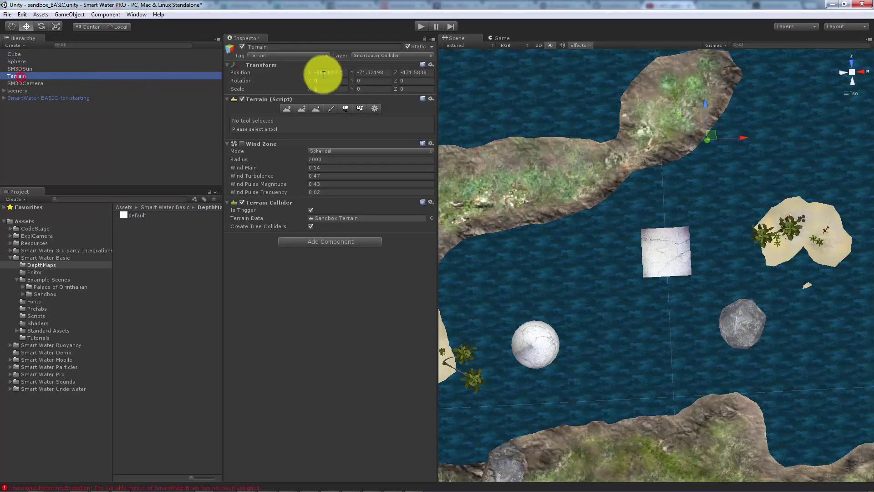
left_click(426, 55)
left_click(400, 128)
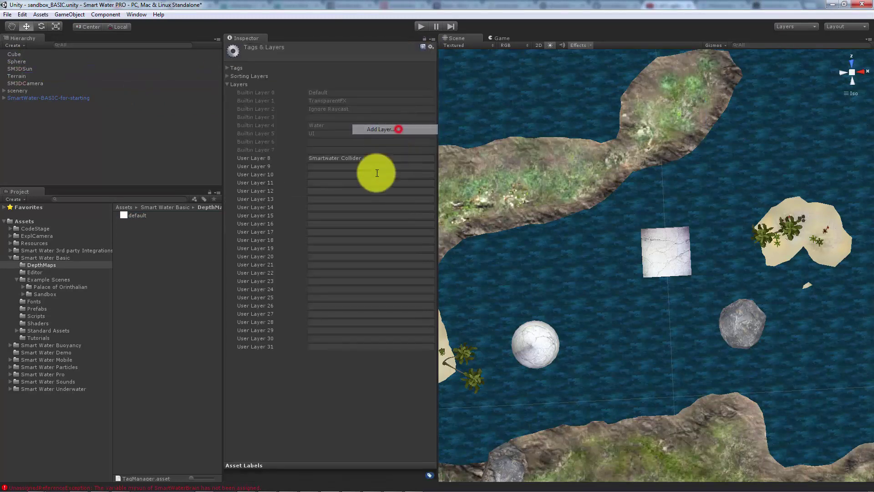
left_click(329, 158)
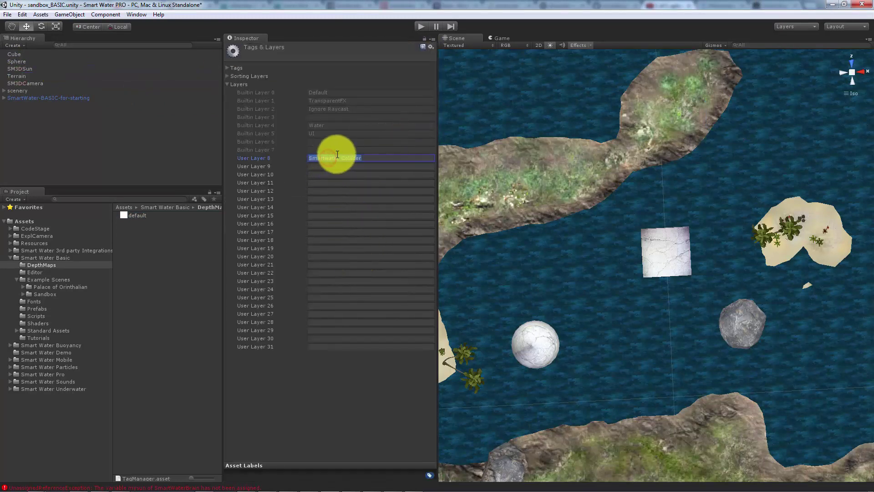
left_click(341, 156)
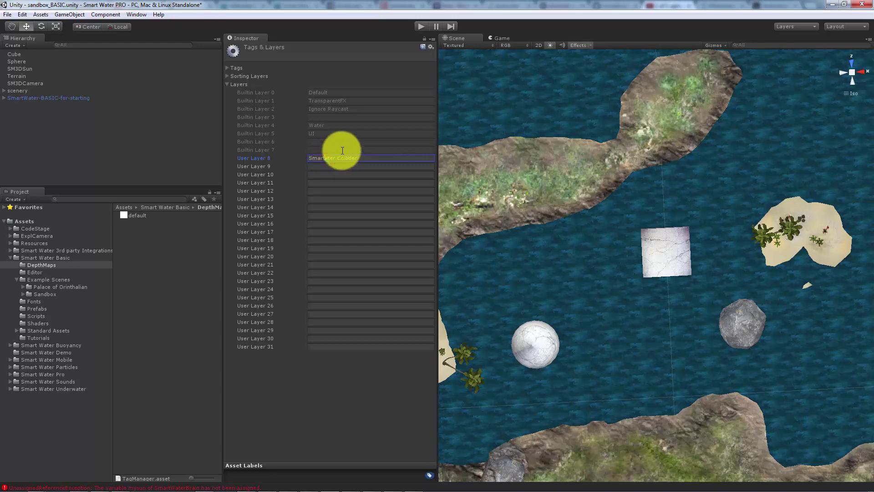
key("BackSpace")
type("W")
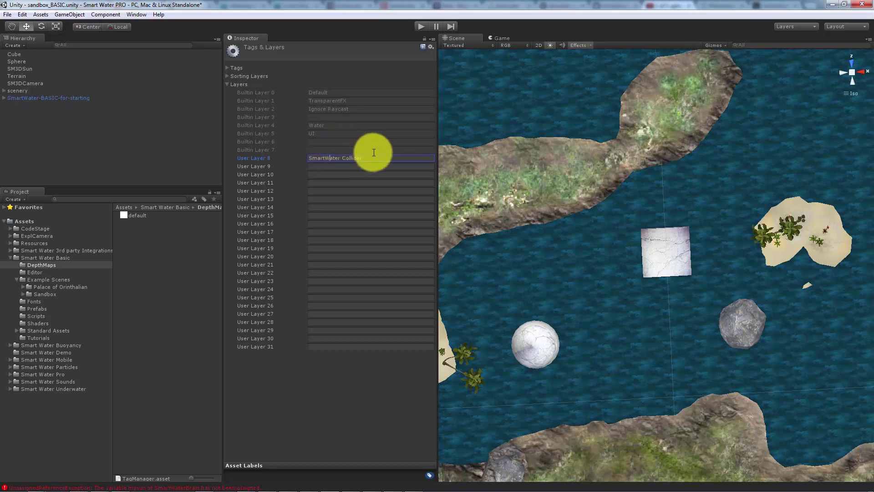
left_click(26, 83)
Step: Recalculate the depth map of the SmartWater-BASIC-for-starting object using the renamed layer
left_click(44, 97)
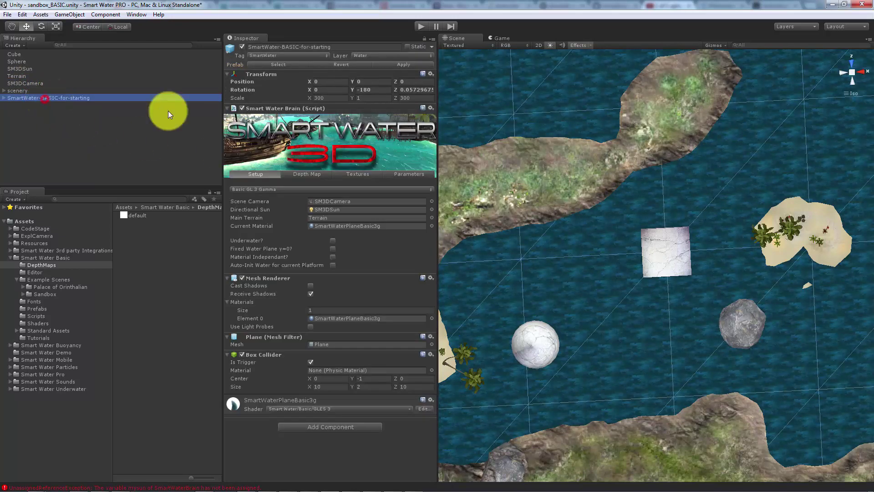
left_click(305, 174)
left_click(329, 258)
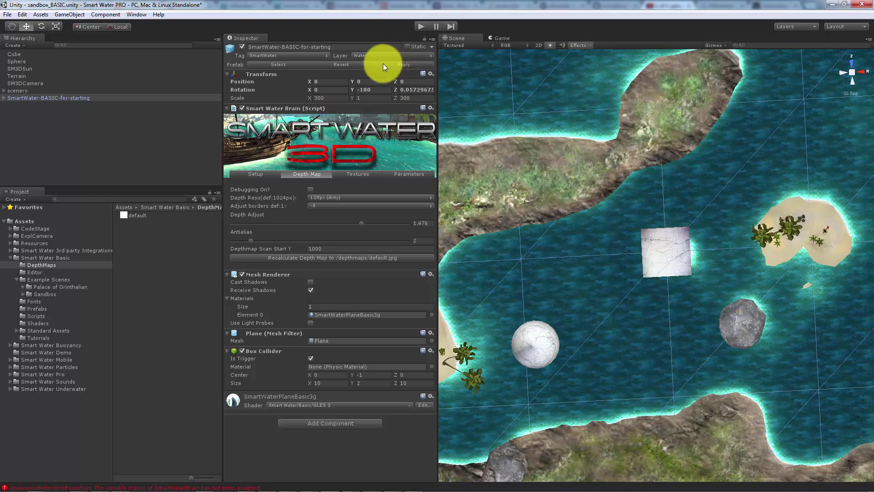
Step: Check the layer assigned to the SM3DCamera and Terrain objects
left_click(26, 84)
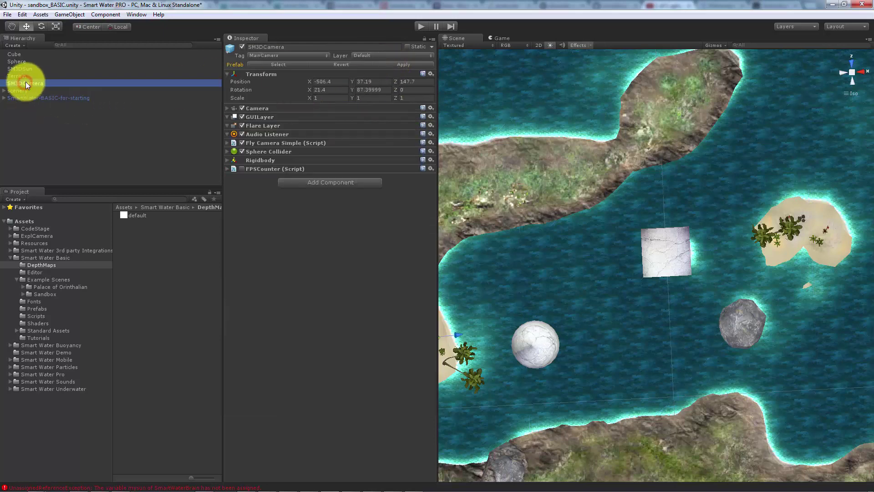
left_click(17, 76)
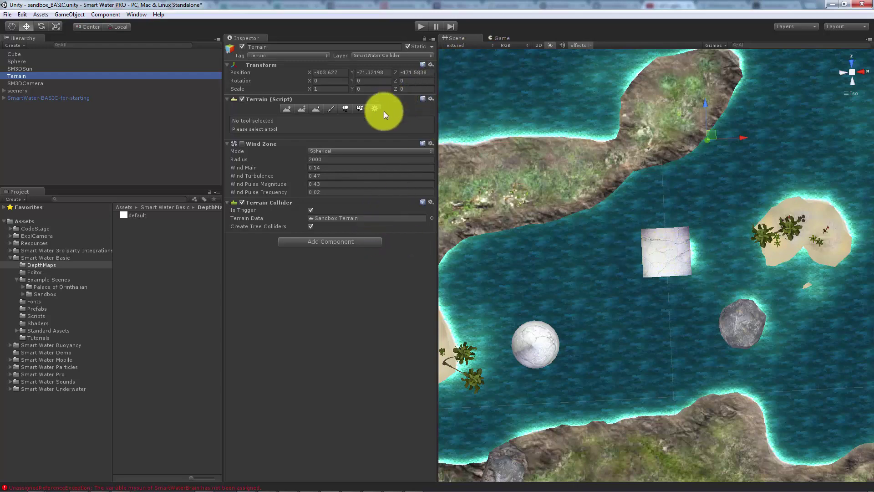
Step: Set the water's foam size to about 1.69 and the size of the water plane X/Y to about 93.5
left_click(35, 97)
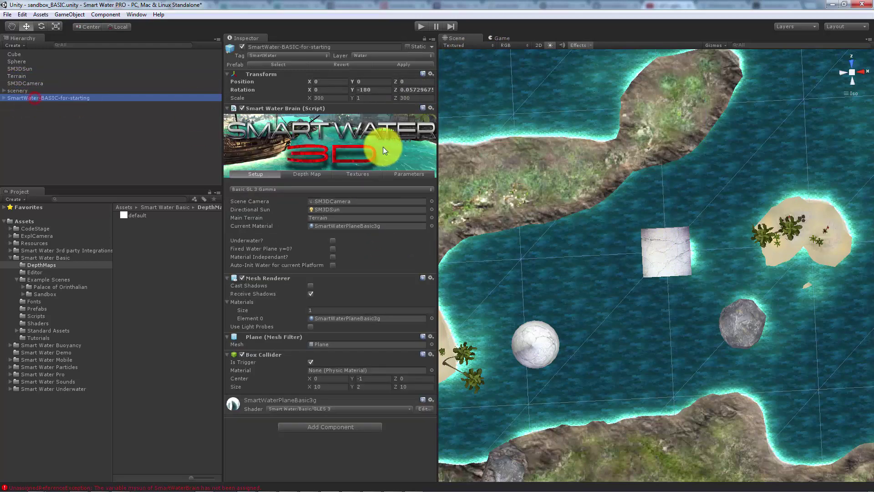
left_click(405, 174)
left_click(354, 173)
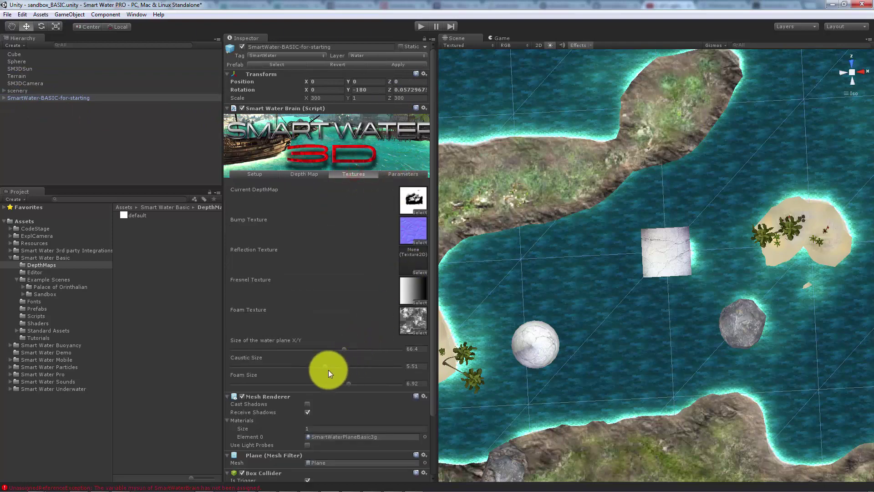
left_click_drag(343, 385, 259, 386)
left_click_drag(344, 350, 391, 353)
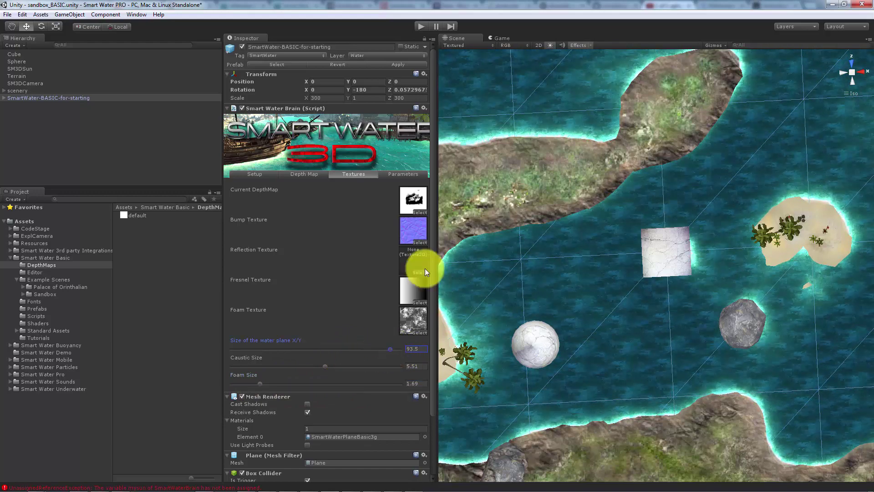
Step: Play the scene, look around at the water along the shore, and stop playback
left_click(419, 27)
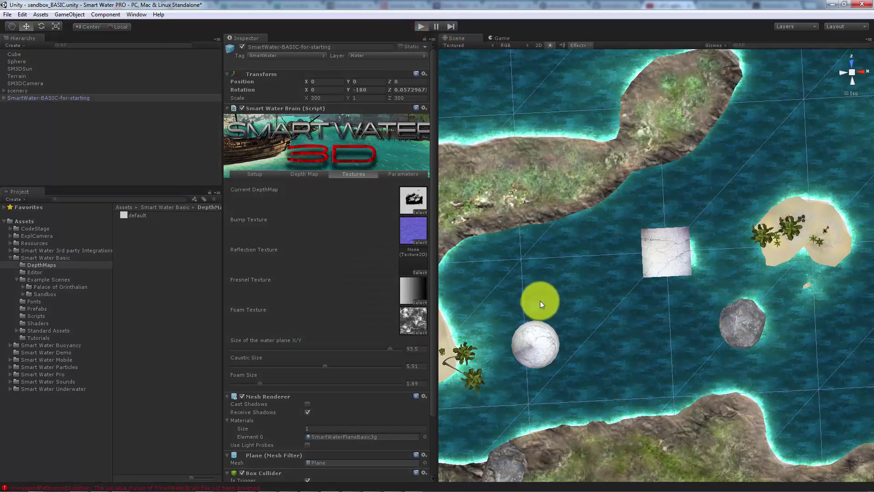
key("ctrl+p")
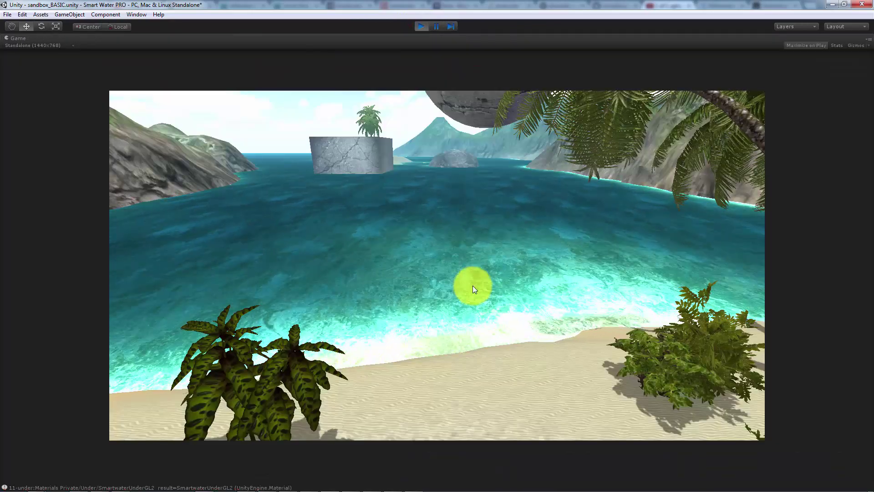
mouse_move(471, 286)
left_mouse_down()
mouse_move(452, 282)
mouse_move(524, 332)
mouse_move(564, 334)
mouse_move(871, 488)
mouse_move(68, 479)
left_mouse_up()
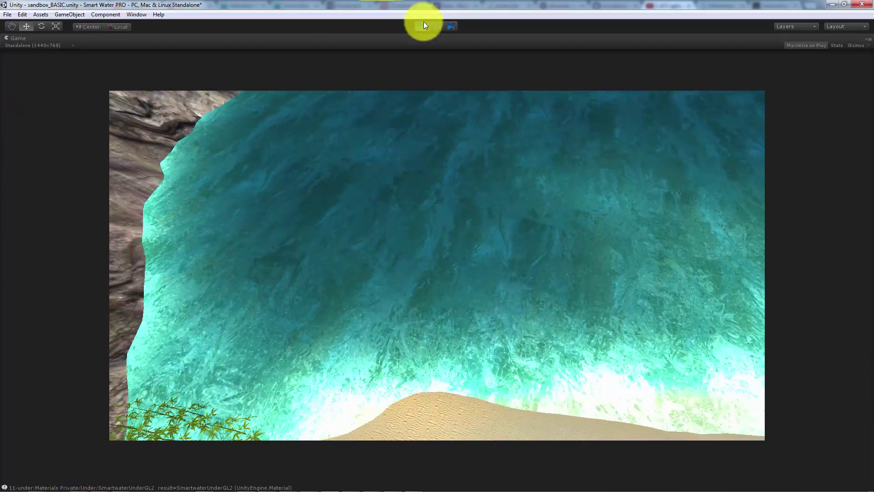
left_click(421, 26)
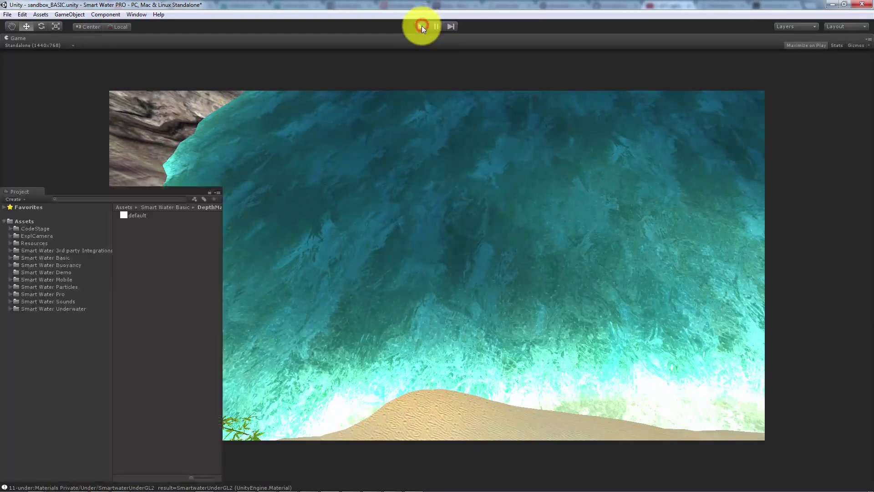
Step: Open the default depth map image full size to examine how the terrain and objects are captured
left_click(138, 215)
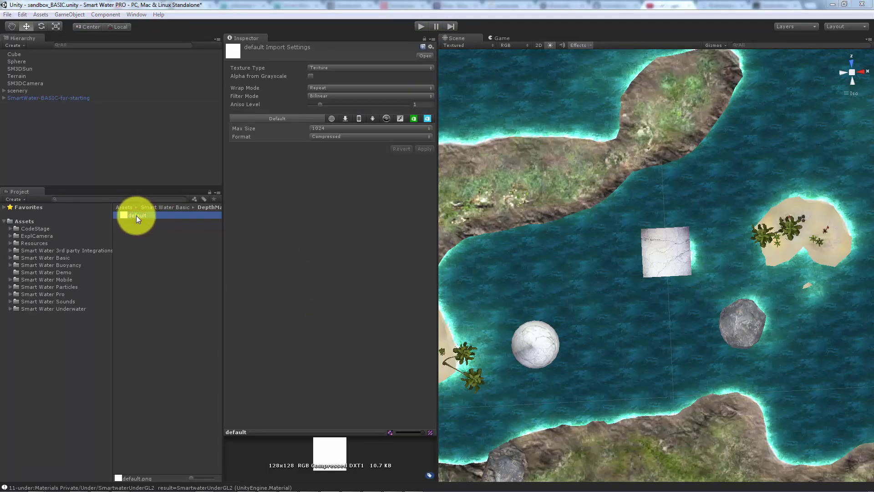
double_click(140, 217)
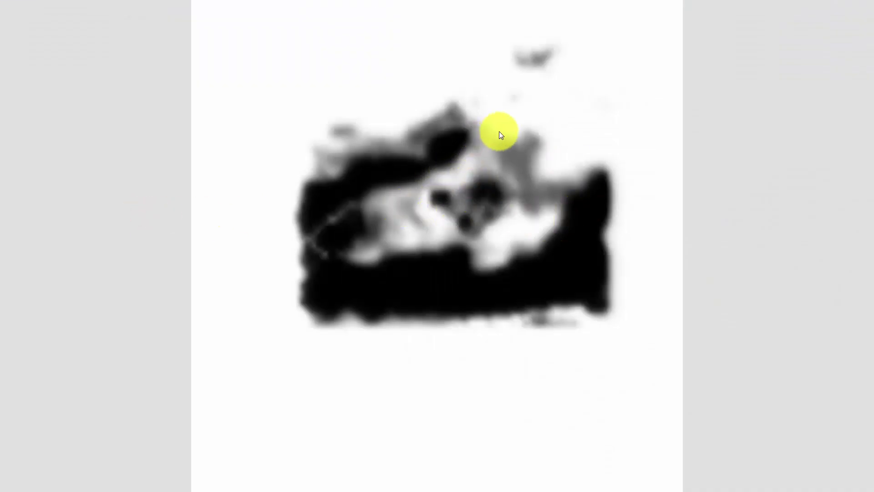
left_click(524, 181)
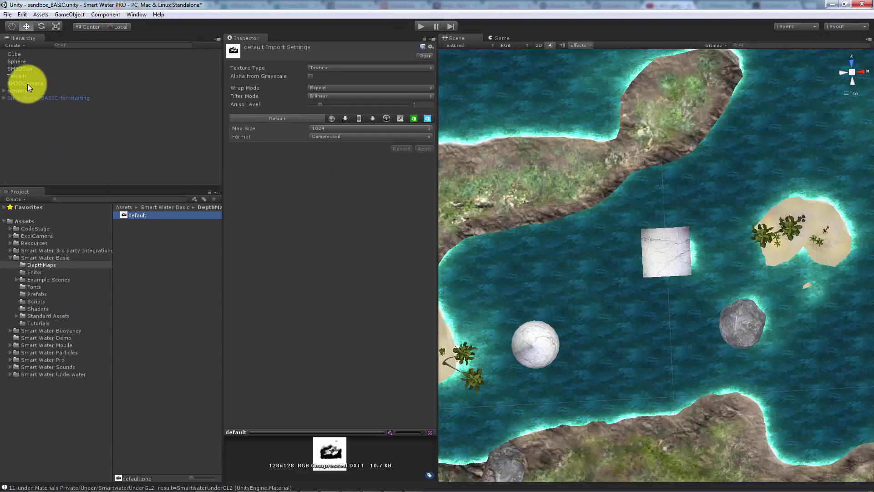
Step: Set the water's depth map resolution to 512px (medium) and recalculate the depth map
left_click(32, 97)
left_click(308, 175)
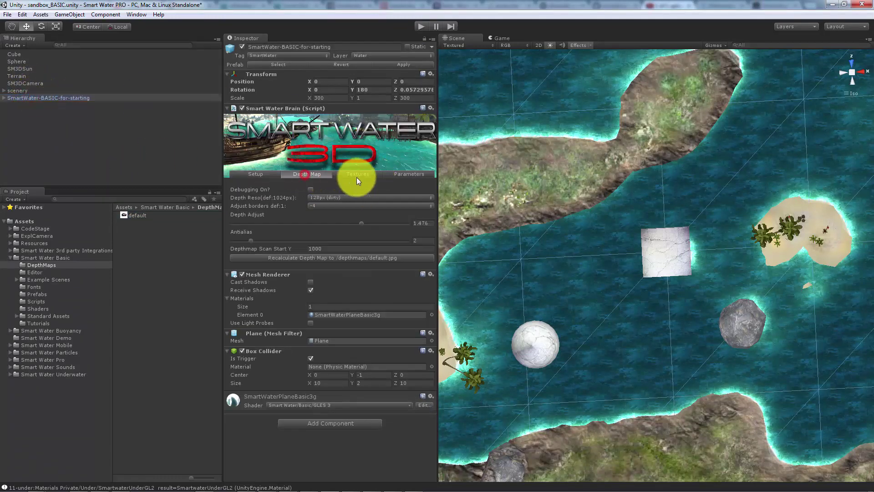
left_click(839, 185)
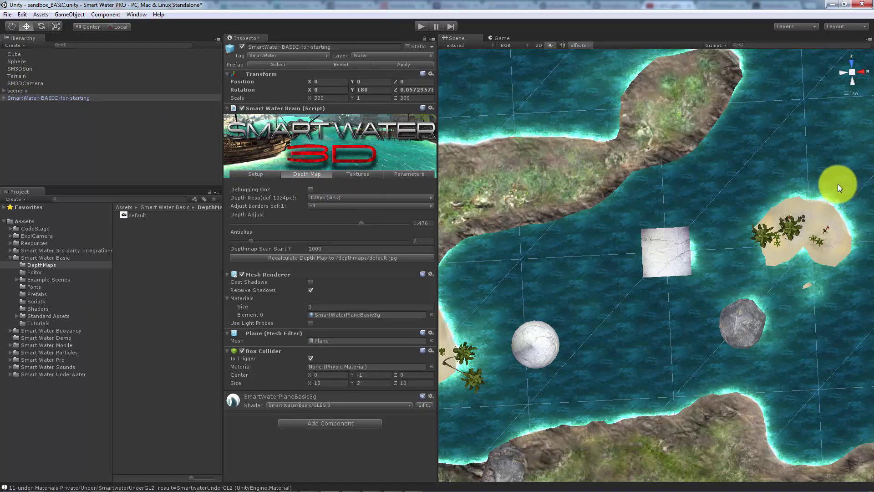
left_click(326, 199)
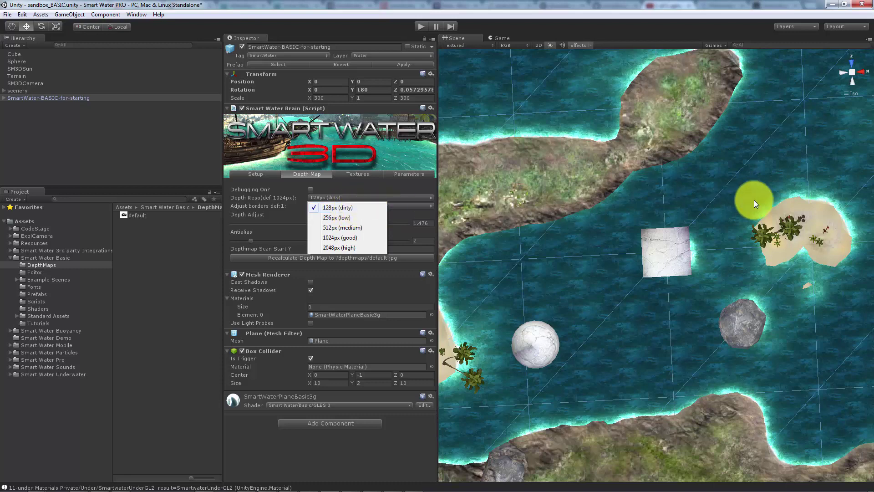
left_click(340, 227)
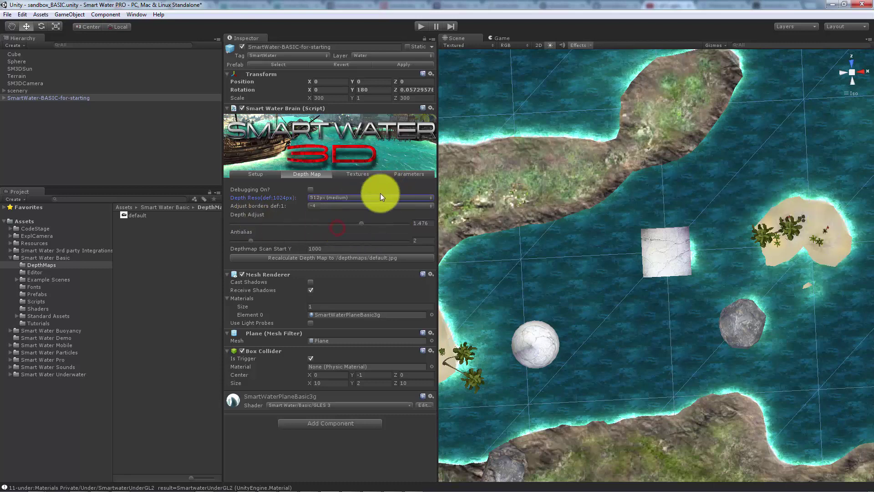
left_click(350, 257)
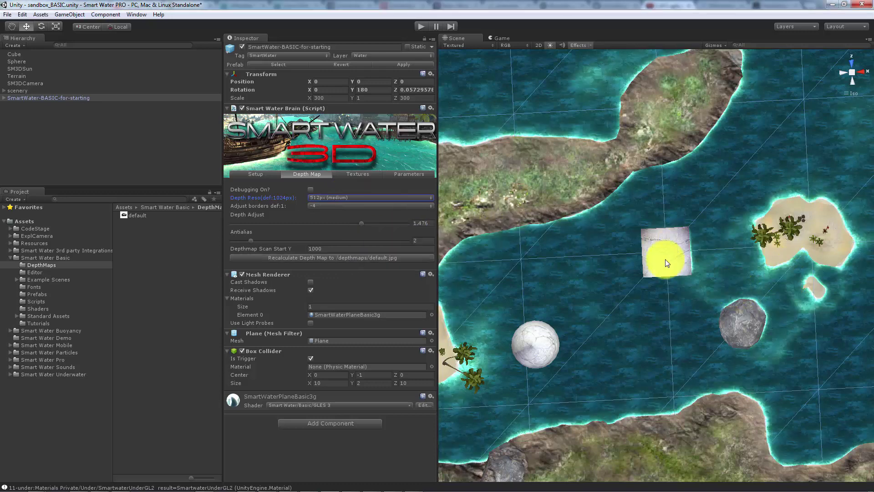
Step: Turn on debugging for the water's depth map and set its depth resolution to 256px (low)
left_click(311, 190)
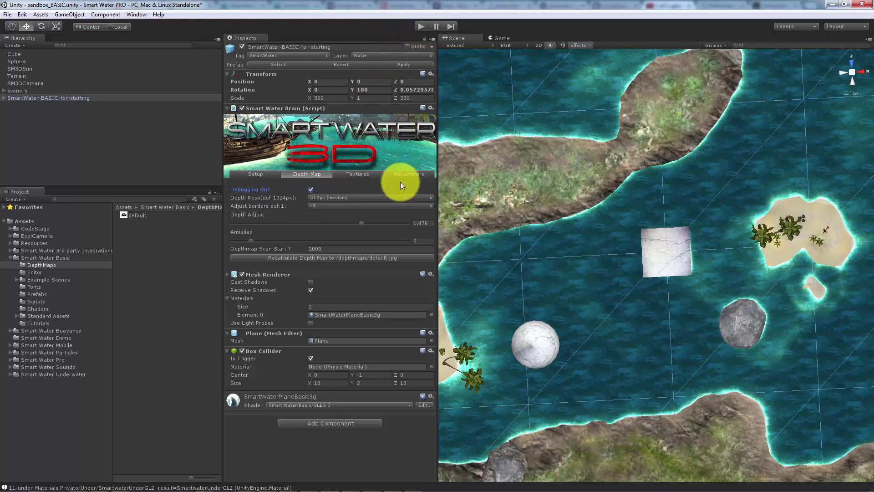
left_click(352, 198)
left_click(346, 219)
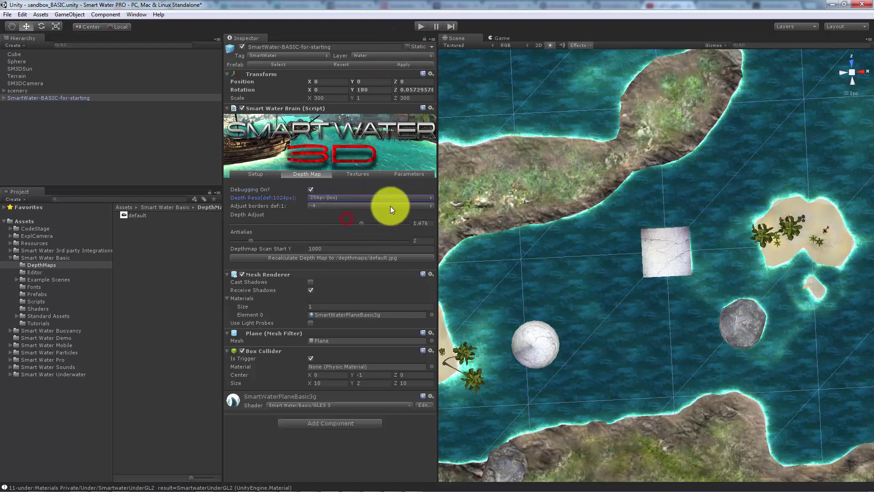
Step: Disable Maximize on Play for the Game view, stop the test playback, and return to the Scene view
left_click(421, 27)
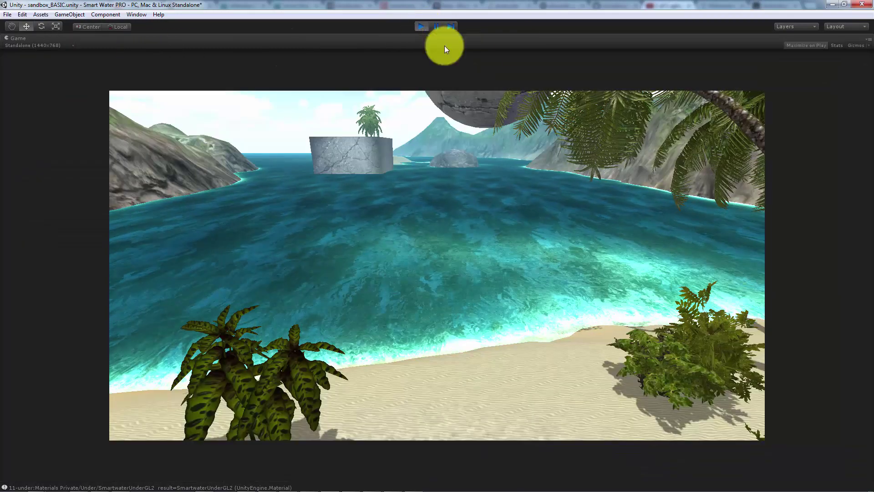
left_click(790, 46)
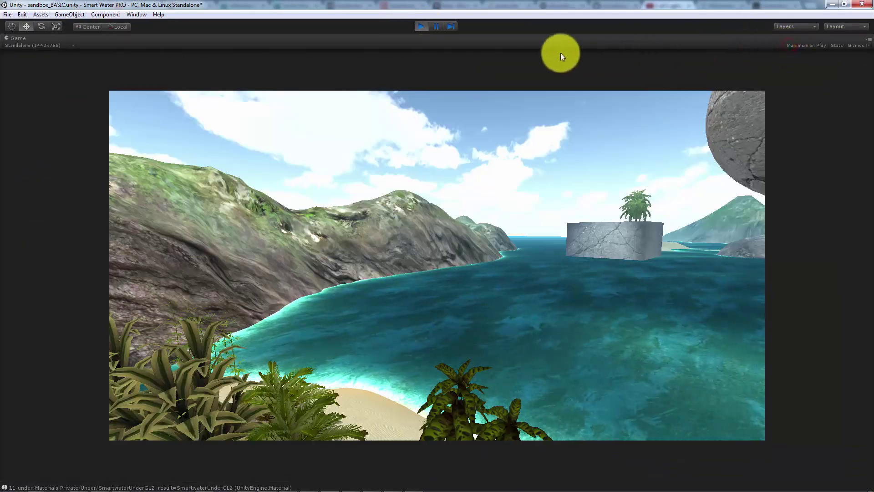
left_click(421, 27)
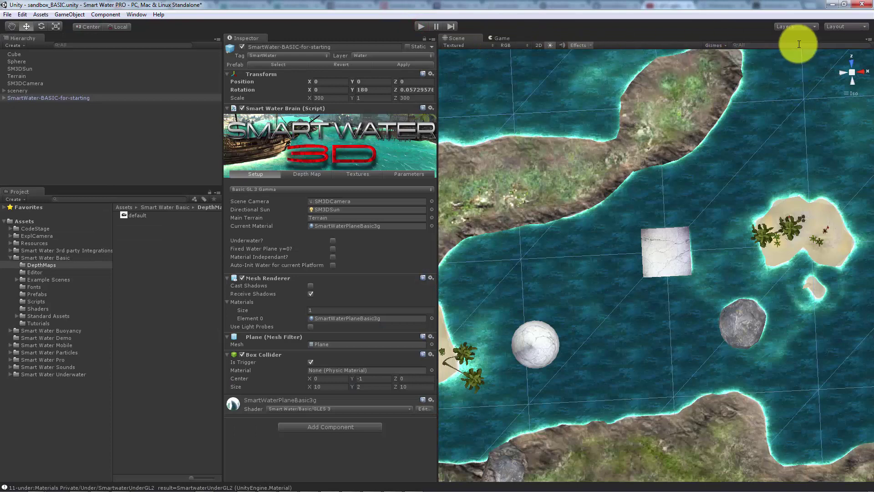
left_click(493, 37)
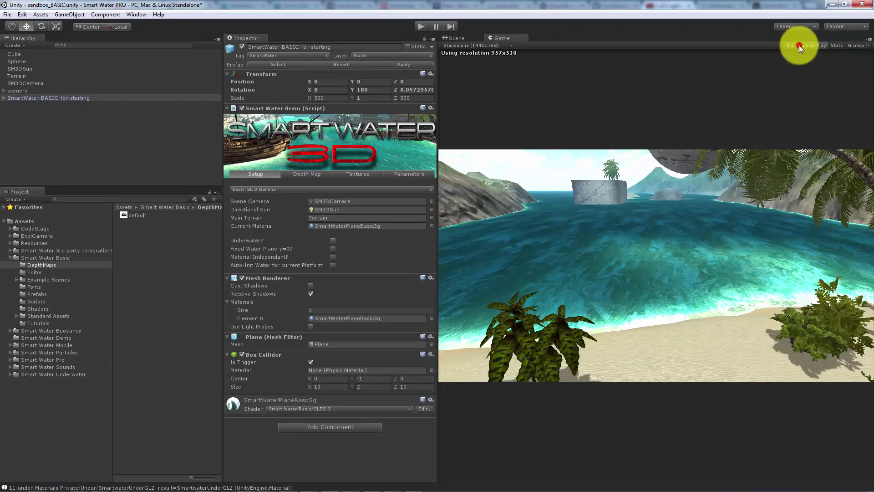
left_click(460, 38)
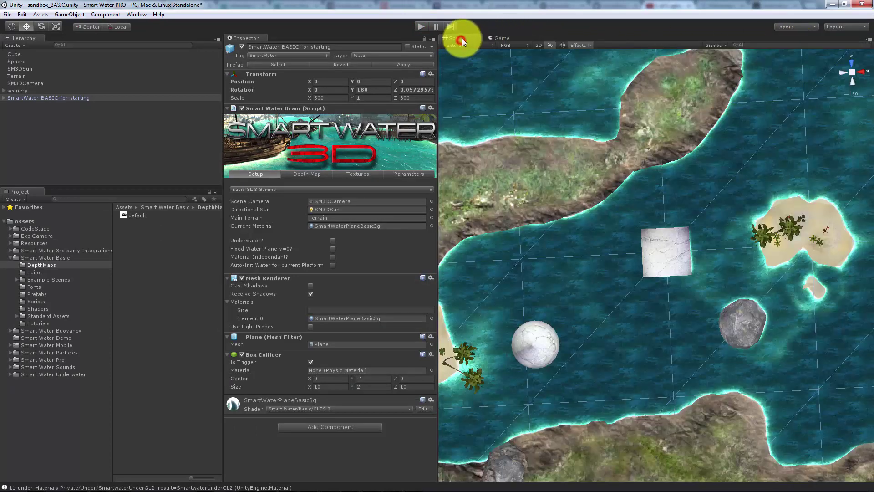
Step: Play the scene, show it in the Scene view from a low side angle, and bring up the water's depth map settings
left_click(420, 26)
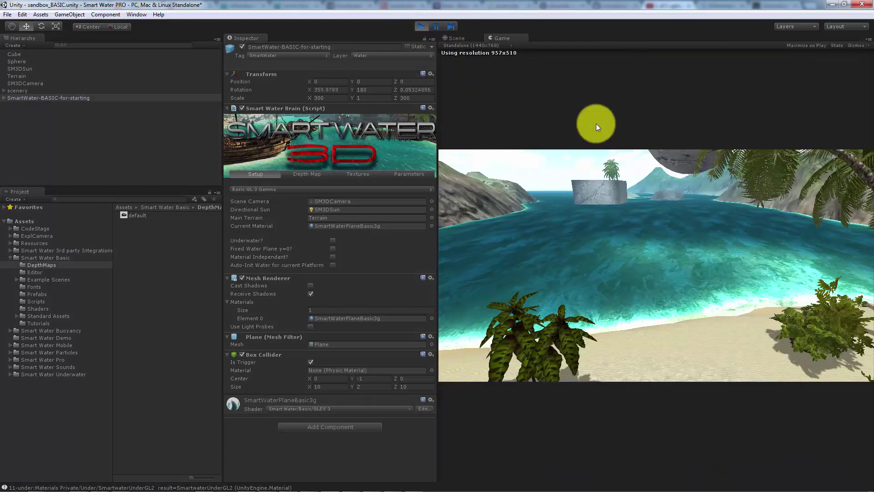
left_click(455, 36)
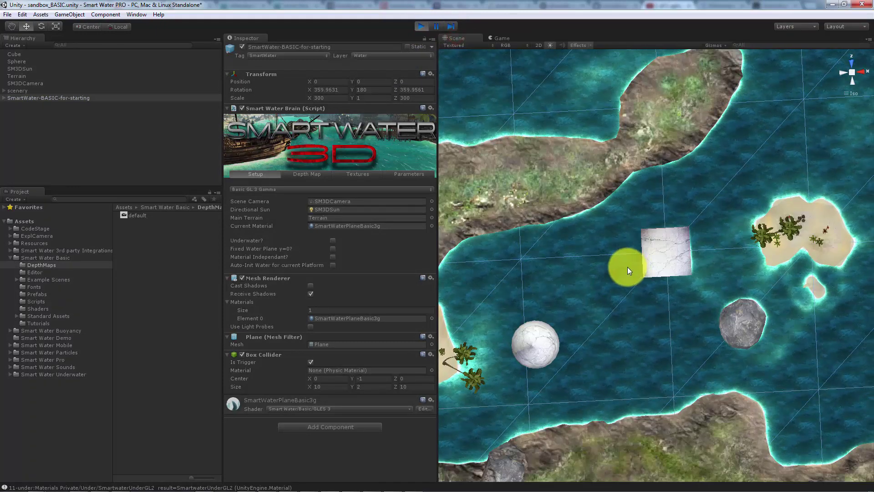
left_click(299, 173)
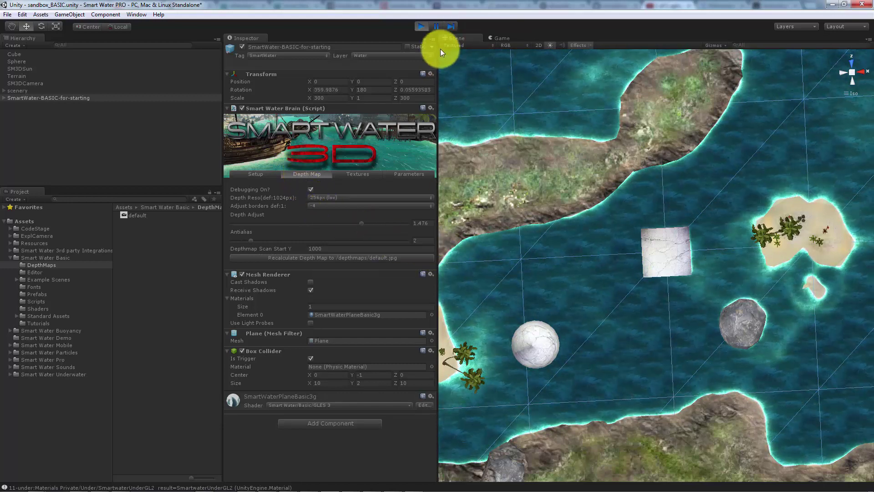
left_click(436, 26)
left_click_drag(571, 246, 452, 170, "alt")
Step: Restart playback and recalculate the 256px depth map with debugging on to view the scan rays over the terrain
left_click(310, 189)
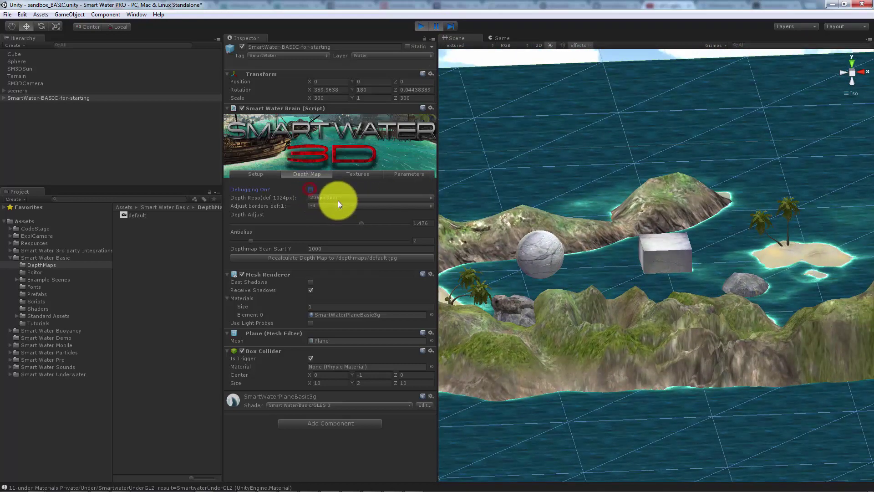
left_click(310, 189)
left_click(421, 26)
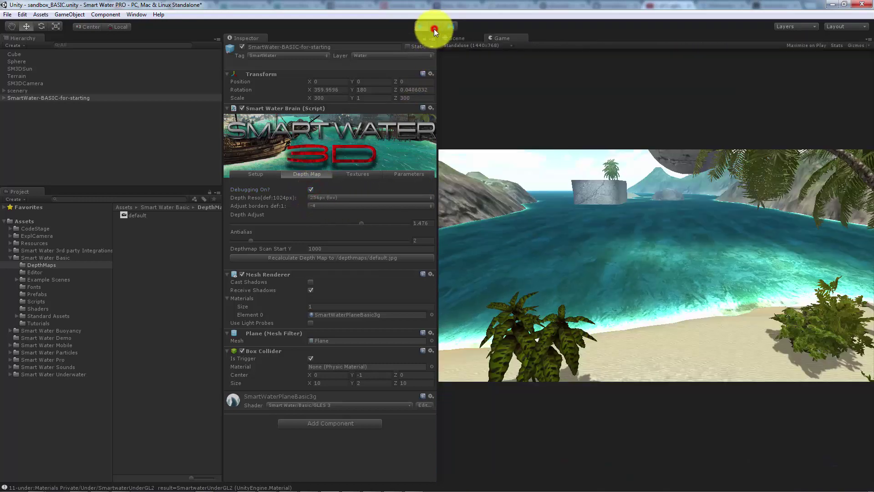
left_click(318, 259)
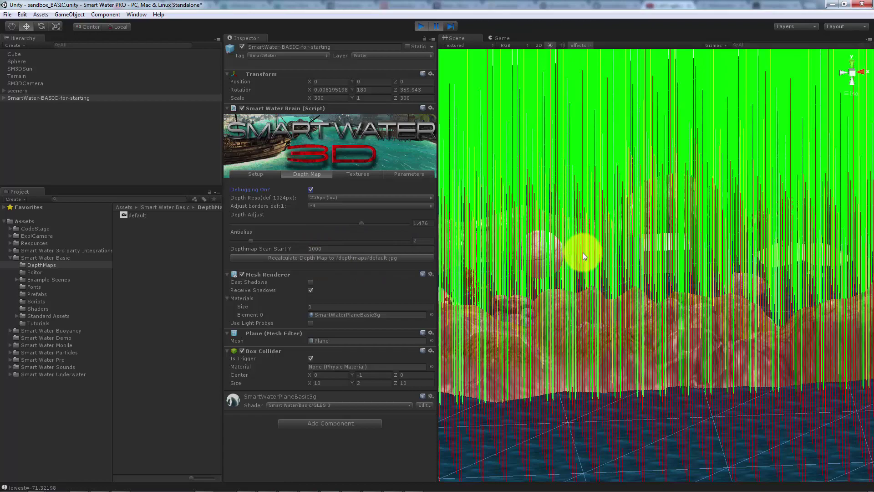
left_click_drag(583, 252, 590, 351, "alt")
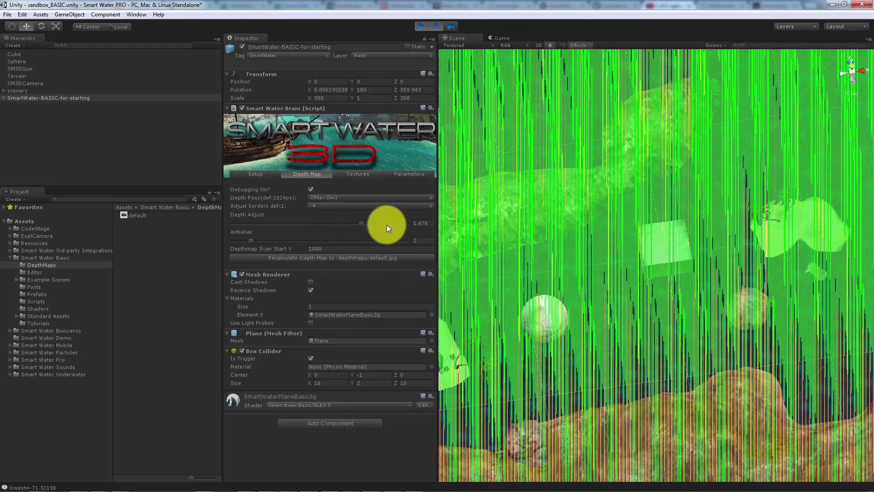
Step: Set the depth resolution to 128px (dirty) and recalculate the depth map during playback
left_click(346, 199)
left_click(343, 207)
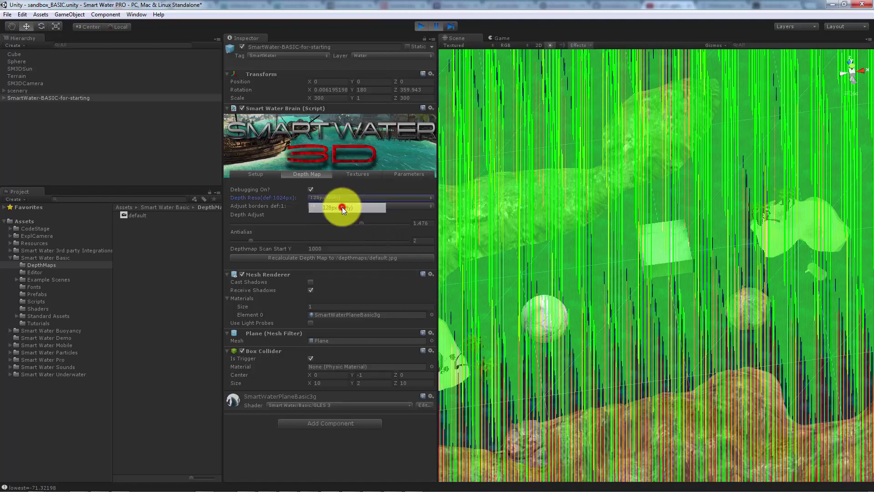
left_click(347, 257)
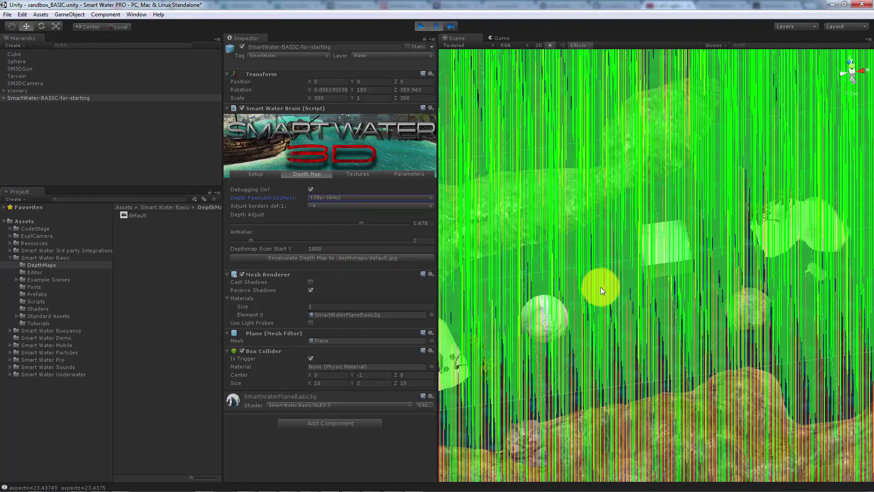
Step: Examine how the depth scan rays hit the cube, the terrain, and the whole water plane
left_click_drag(605, 277, 706, 313, "alt")
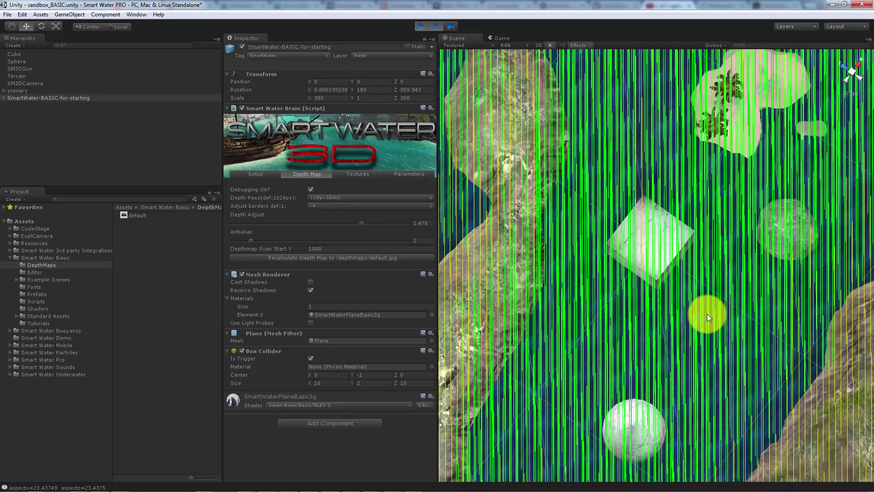
scroll(700, 311, "up", 6)
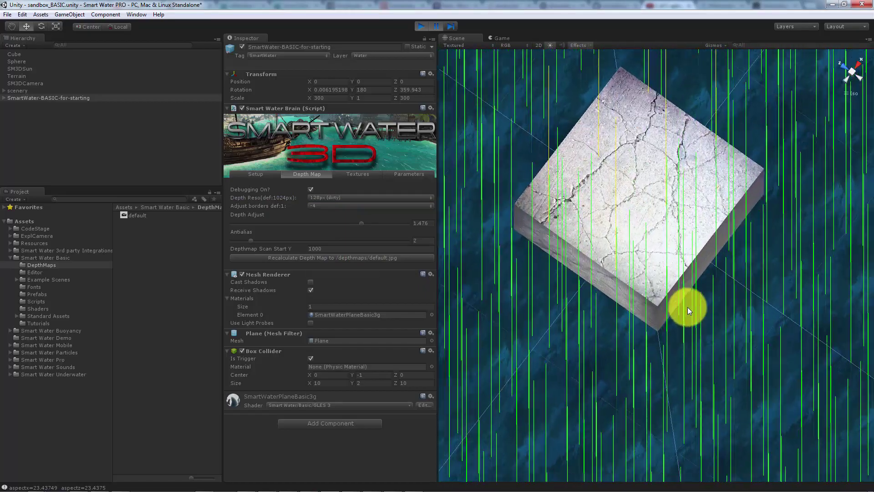
left_click_drag(633, 308, 765, 285, "alt")
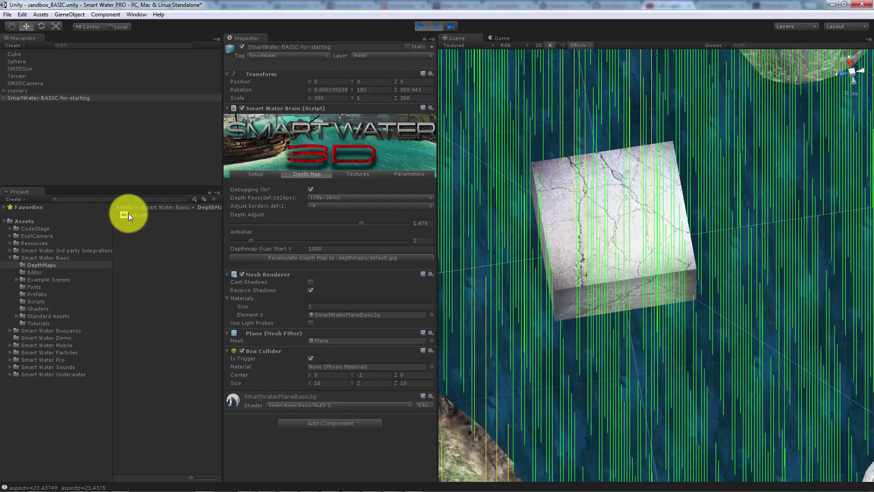
left_click_drag(717, 310, 661, 321, "alt")
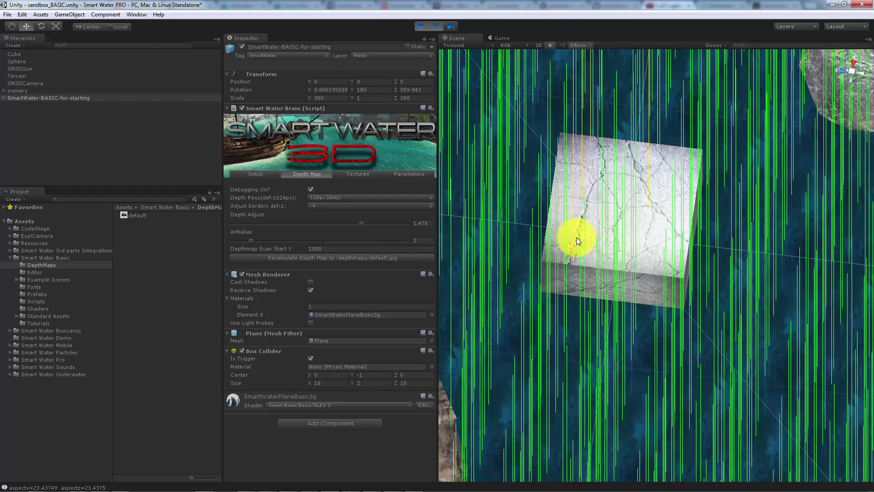
scroll(698, 329, "down", 3)
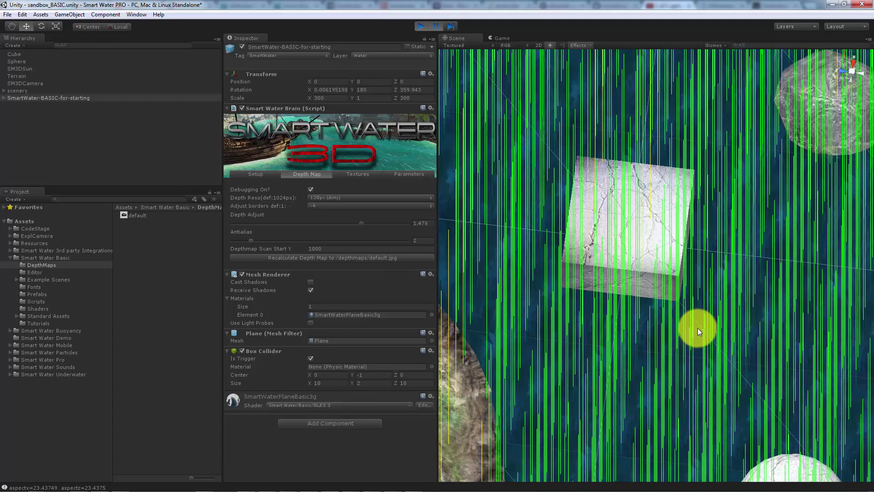
scroll(698, 328, "down", 3)
scroll(514, 337, "up", 3)
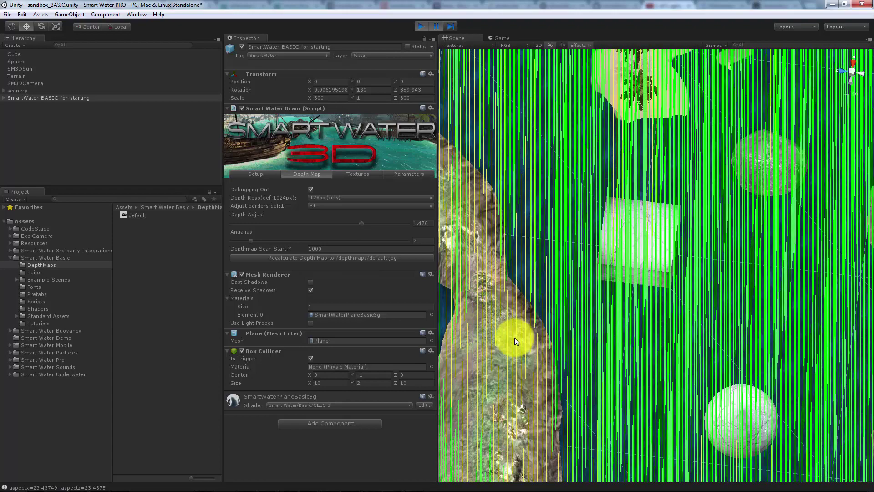
left_click_drag(506, 350, 689, 297)
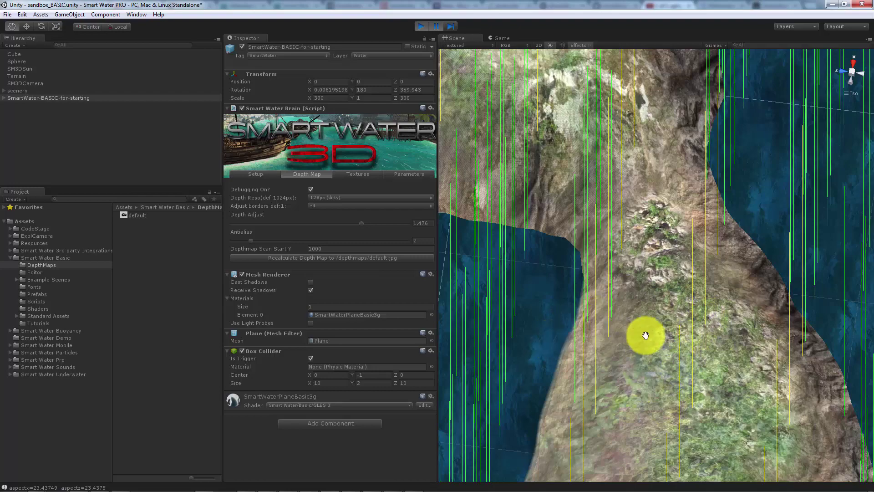
scroll(644, 328, "down", 6)
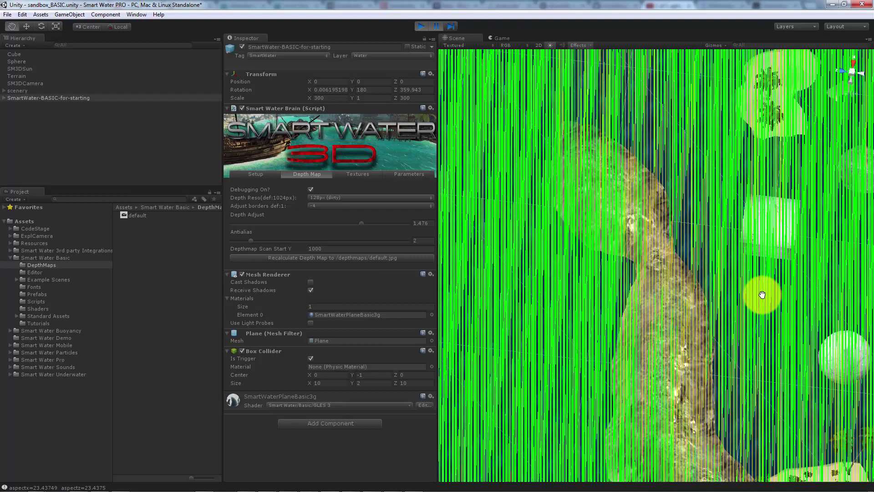
left_click_drag(761, 295, 655, 301)
scroll(720, 302, "down", 5)
scroll(723, 300, "down", 5)
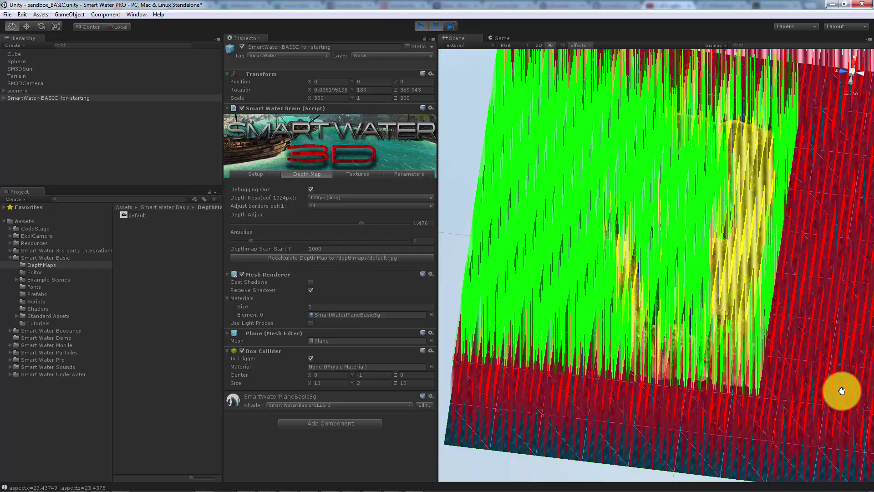
Step: Stop playback and turn off debugging in the water's depth map settings
left_click(420, 26)
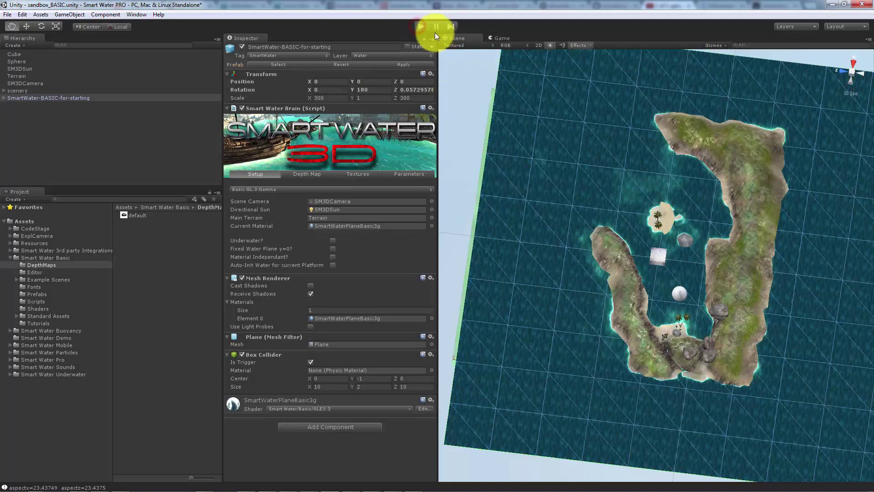
left_click(306, 174)
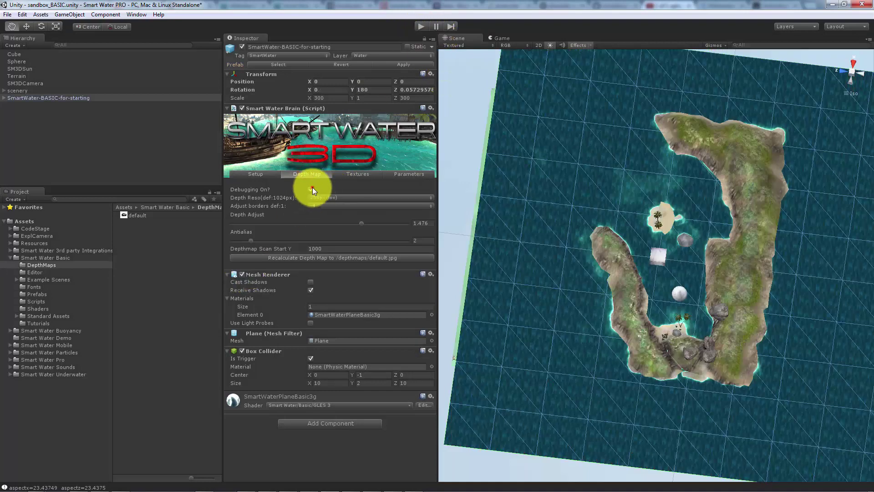
left_click(311, 189)
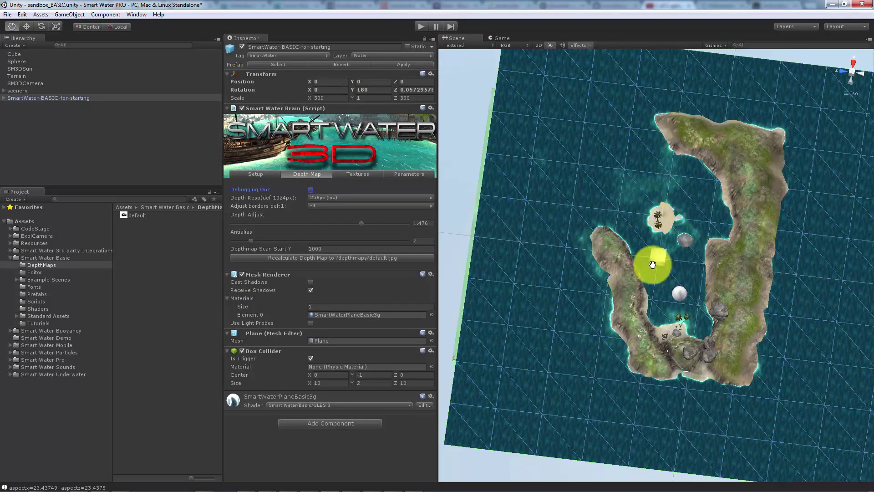
Step: Examine the island's shoreline from above alongside the available border adjustment values in the depth map settings
left_click_drag(652, 264, 473, 359, "alt")
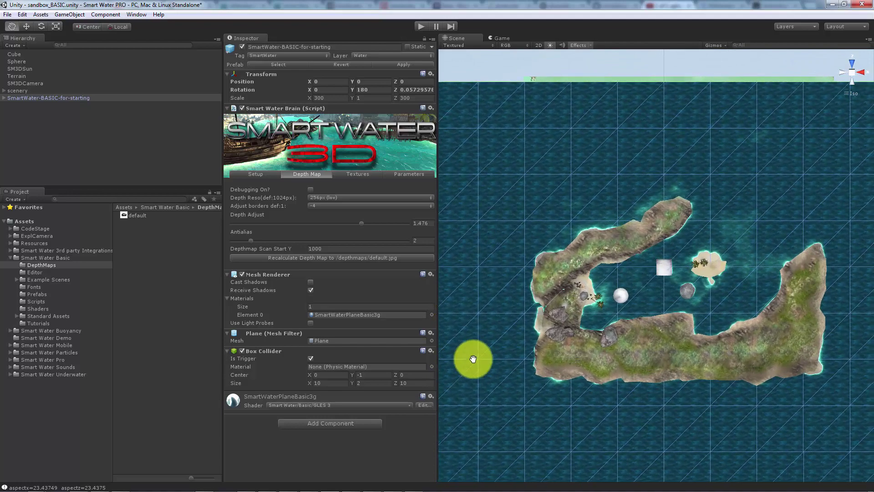
scroll(601, 318, "up", 3)
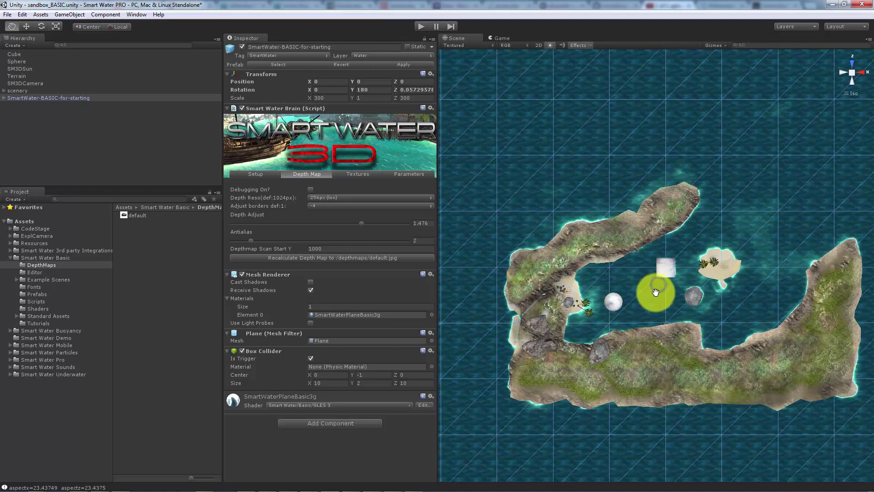
left_click_drag(655, 292, 659, 273)
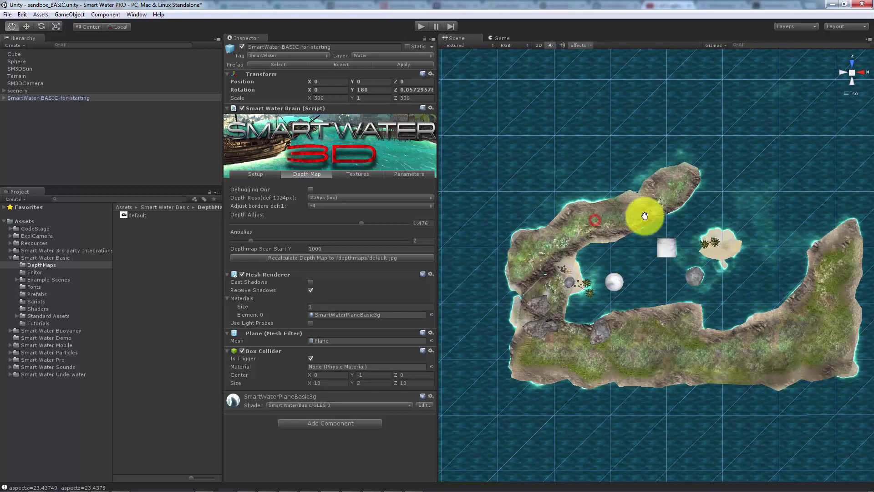
scroll(670, 247, "up", 5)
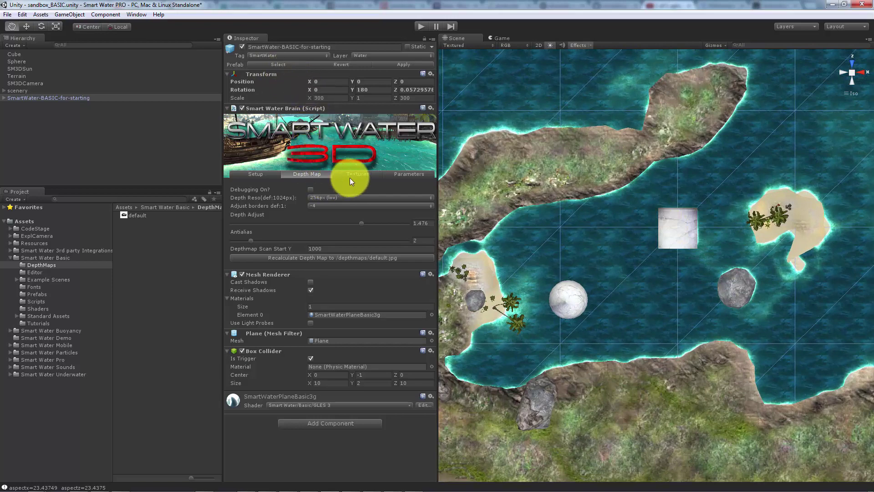
left_click(336, 206)
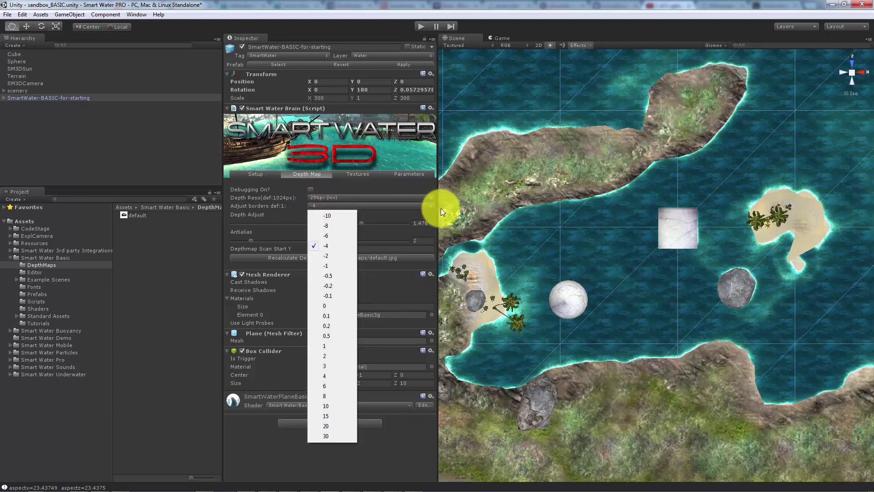
left_click(564, 226)
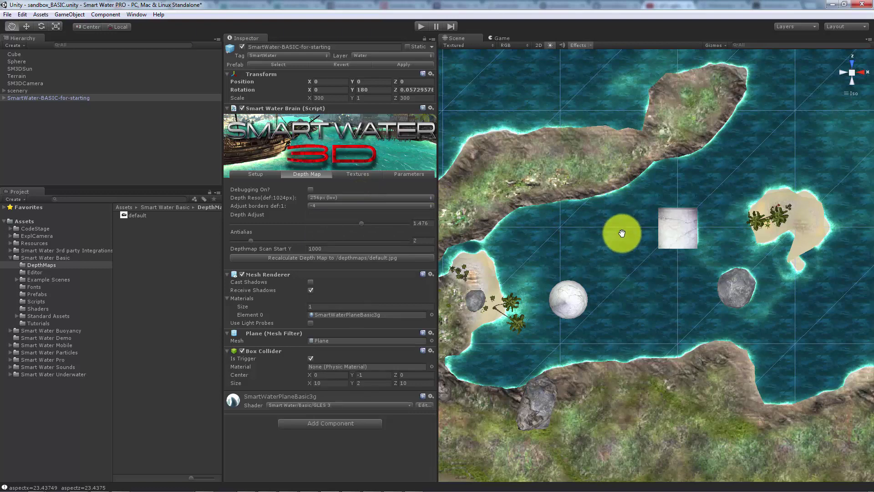
left_click(430, 207)
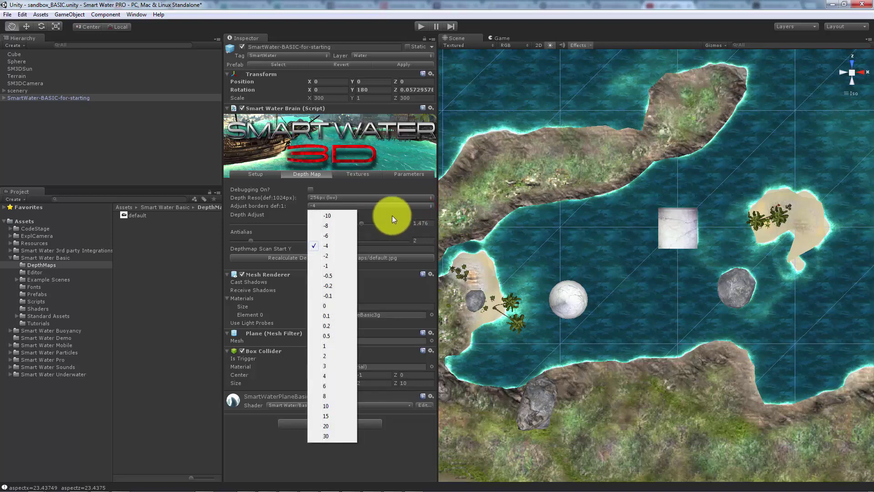
left_click(614, 217)
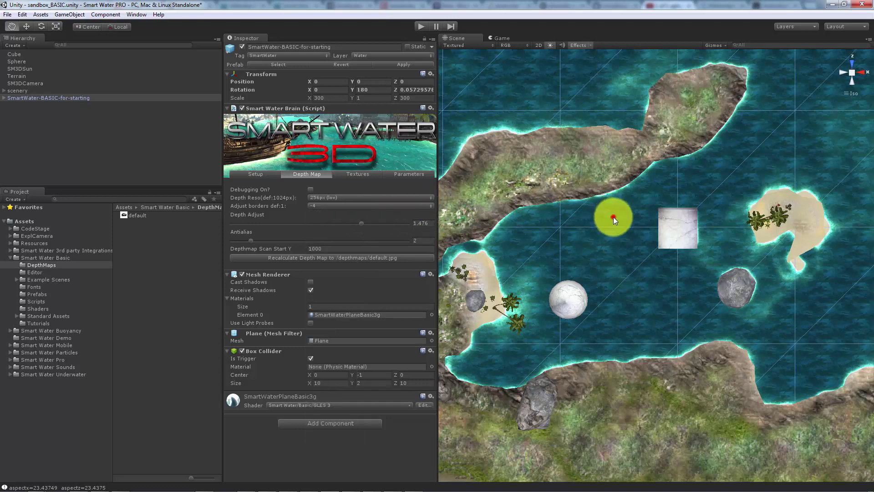
left_click_drag(614, 217, 611, 189)
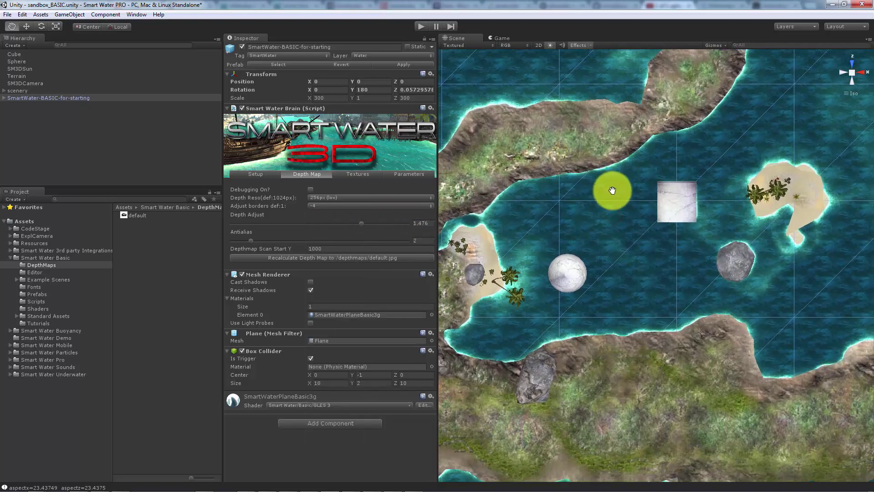
left_click(336, 206)
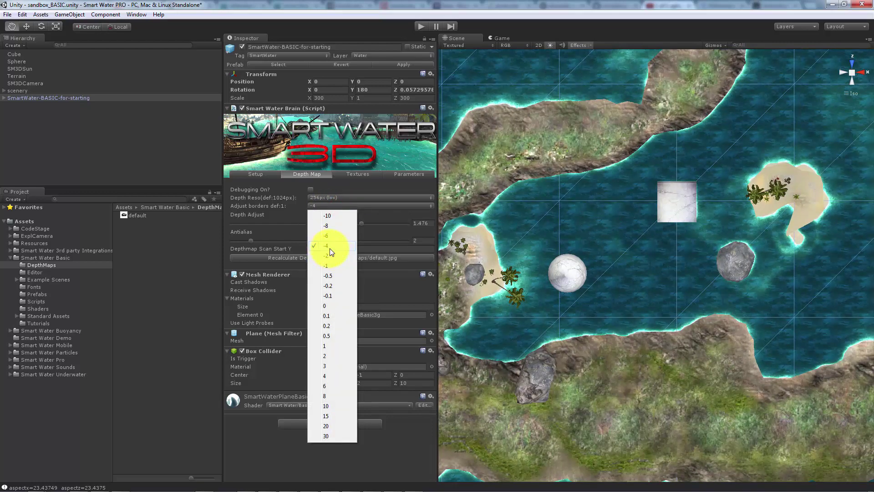
left_click(575, 211)
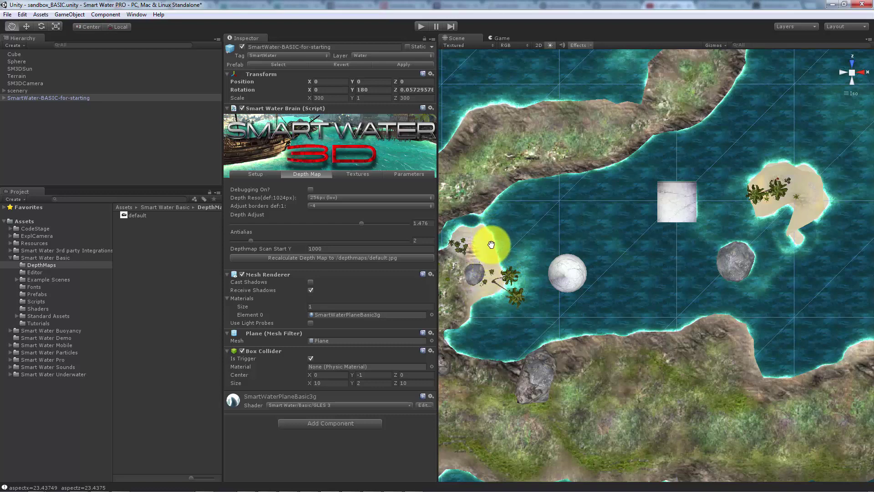
Step: Try a Depth Adjust close to its maximum and recalculate the depth map, with the small palm beach in view
left_click_drag(491, 246, 603, 227)
scroll(603, 228, "up", 5)
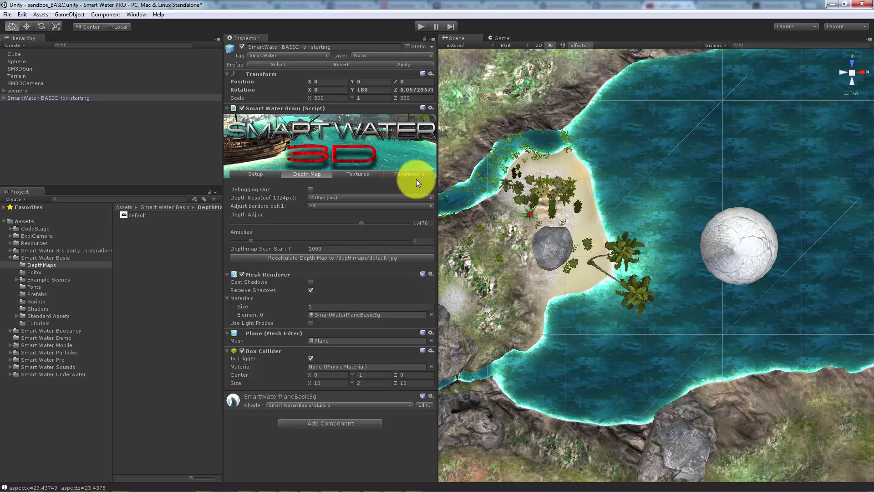
left_click(359, 223)
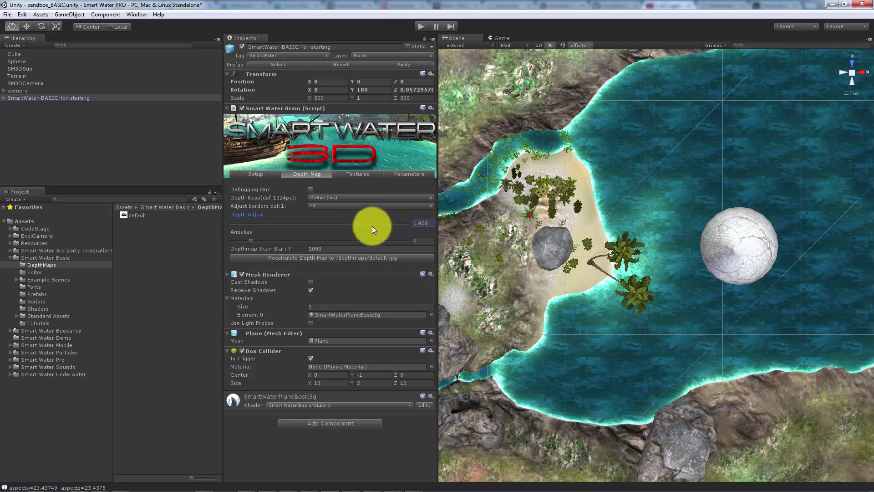
mouse_move(359, 223)
left_mouse_down()
mouse_move(321, 223)
mouse_move(405, 218)
mouse_move(343, 224)
left_mouse_up()
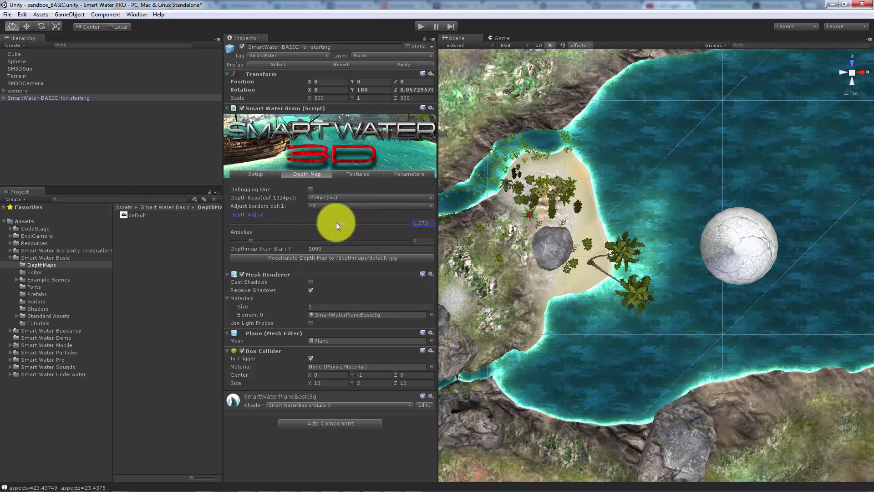
left_click_drag(337, 222, 264, 223)
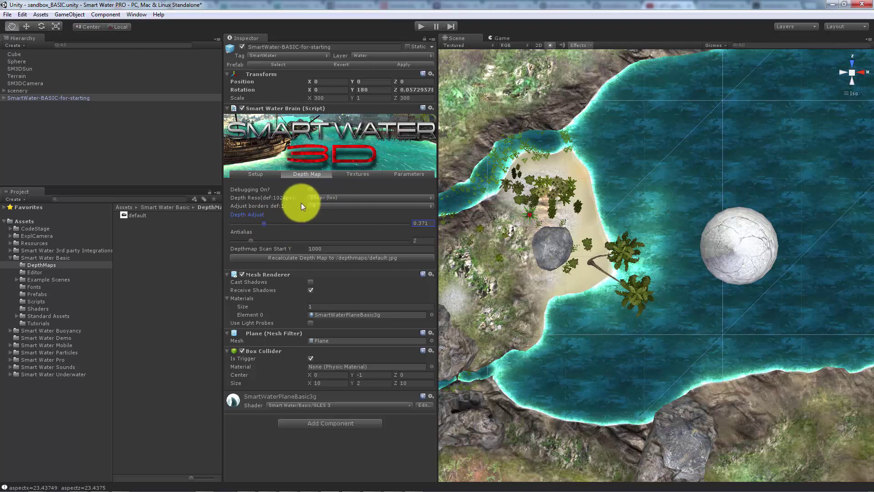
left_click_drag(266, 223, 406, 223)
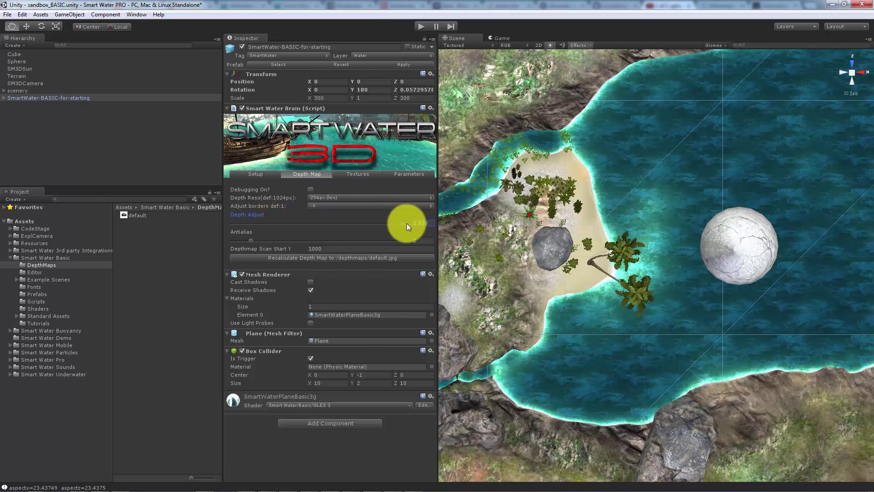
left_click(369, 257)
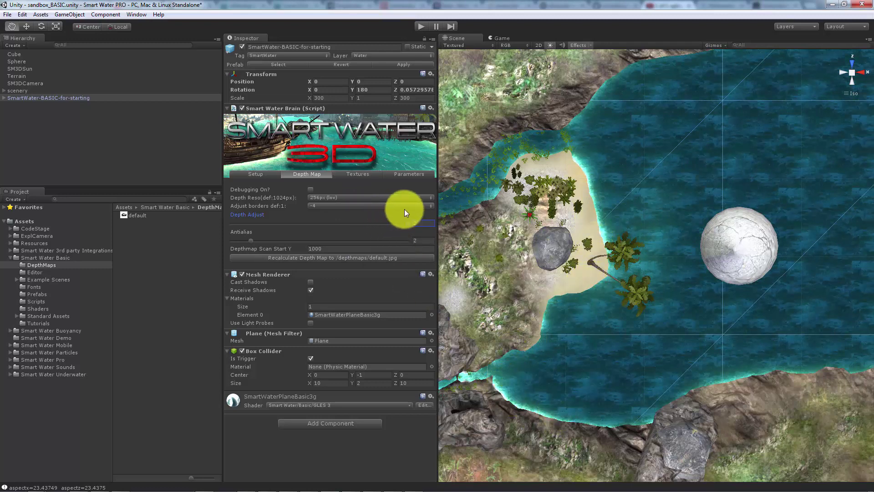
Step: Recalculate the depth map at Depth Adjust 0.469, and with antialias 1 at Depth Adjust 0.984 and finally 1.288
mouse_move(285, 227)
left_mouse_down()
mouse_move(263, 228)
mouse_move(271, 227)
left_mouse_up()
left_click(305, 258)
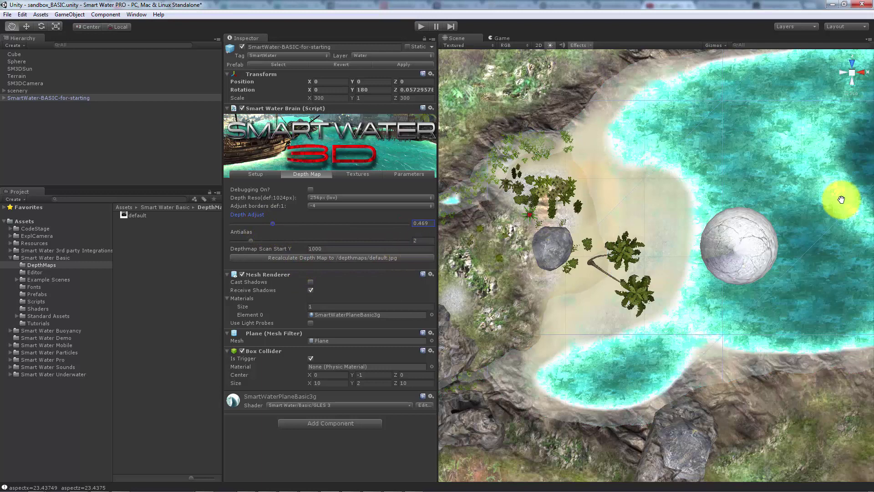
left_click_drag(253, 241, 318, 222)
left_click(344, 258)
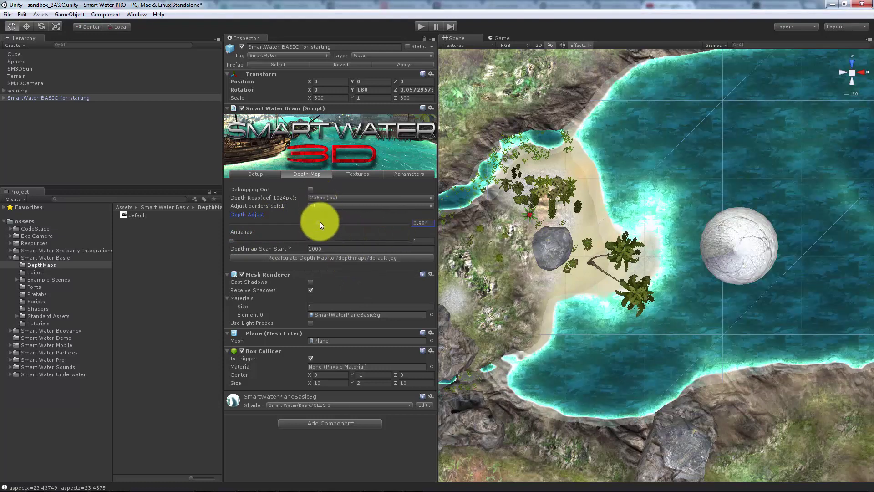
left_click_drag(320, 223, 345, 221)
left_click(350, 255)
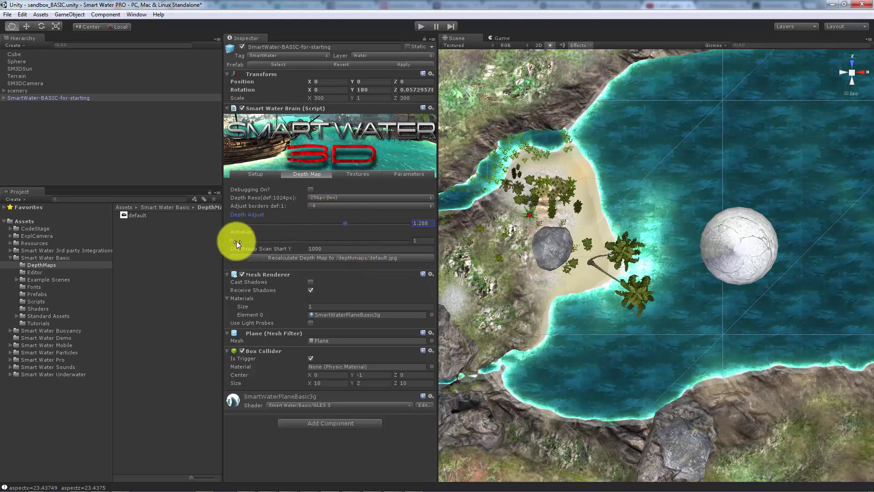
Step: Try antialias values 2 and 7, recalculating the depth map for each
left_click_drag(236, 241, 267, 237)
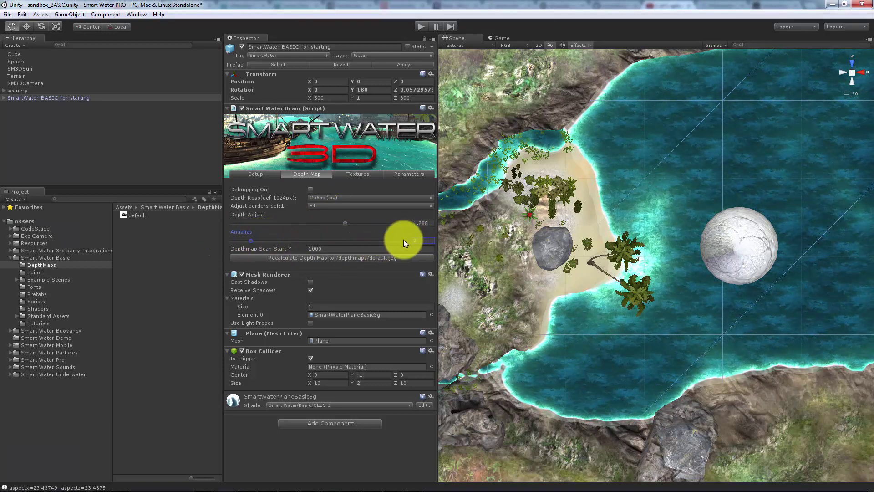
mouse_move(253, 240)
left_mouse_down()
mouse_move(394, 241)
mouse_move(256, 248)
left_mouse_up()
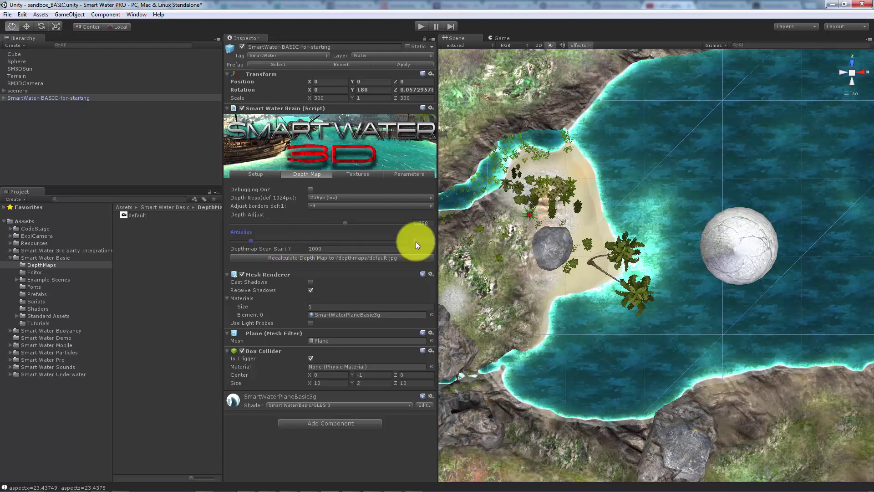
left_click(319, 258)
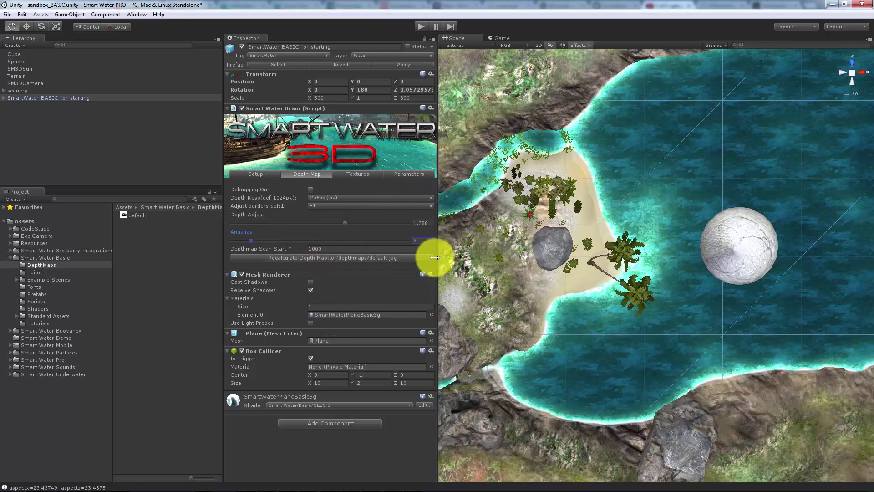
left_click_drag(255, 241, 351, 244)
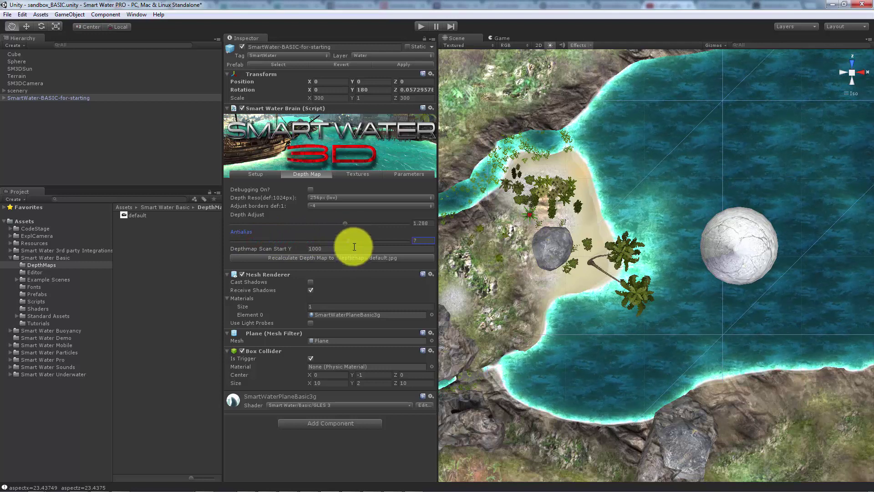
left_click(352, 257)
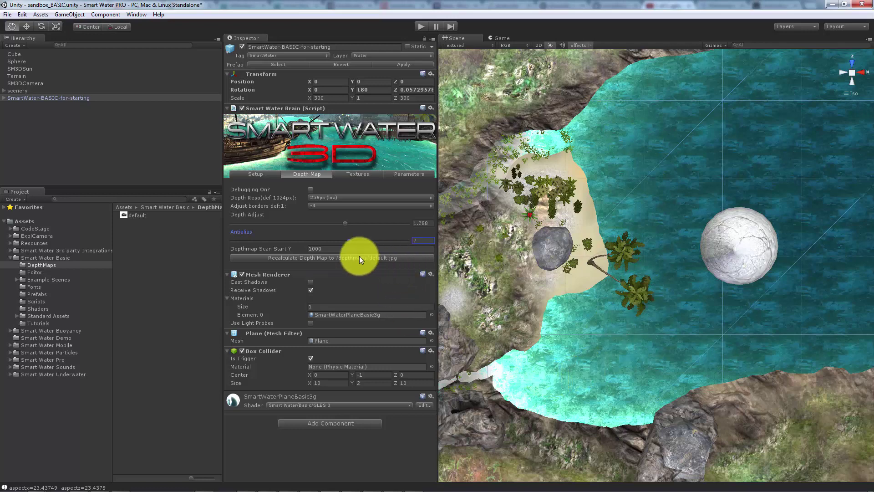
Step: Recalculate the depth map with antialias 1, and raise the antialias value to 4
left_click_drag(349, 240, 230, 242)
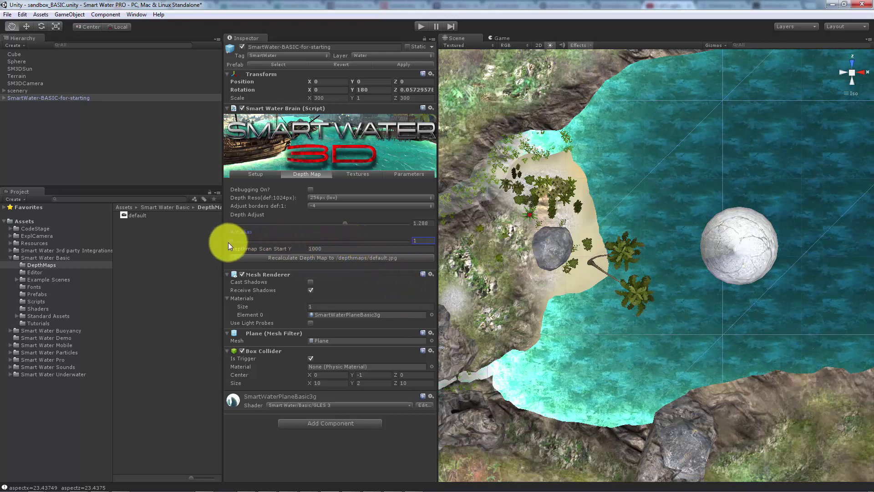
left_click(337, 259)
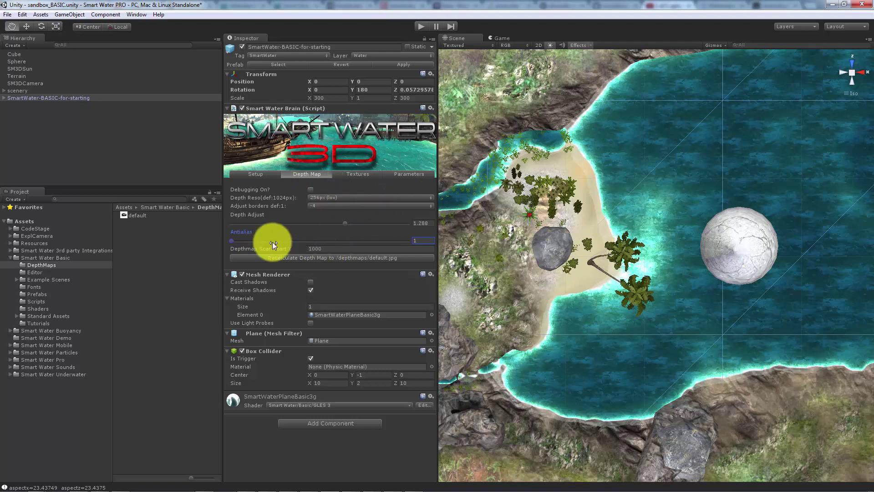
left_click_drag(234, 243, 304, 240)
Step: Rename the default depth map texture in the DepthMaps folder to Test
left_click(127, 214)
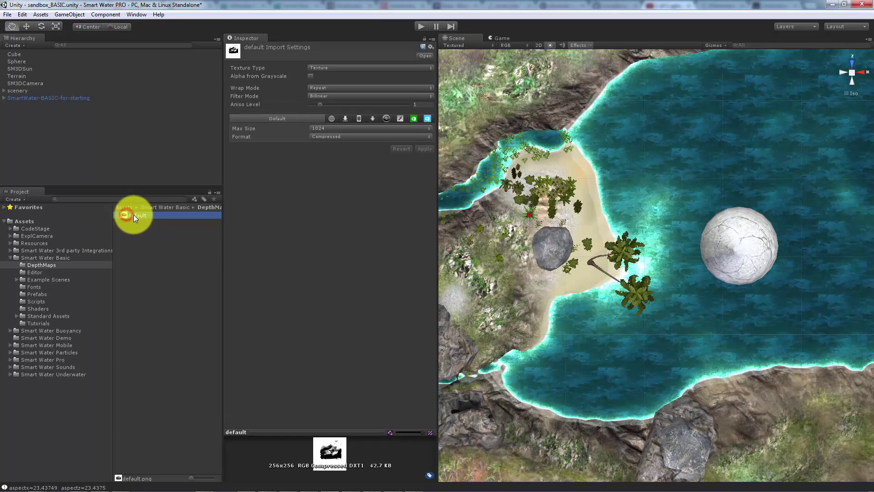
left_click(140, 214)
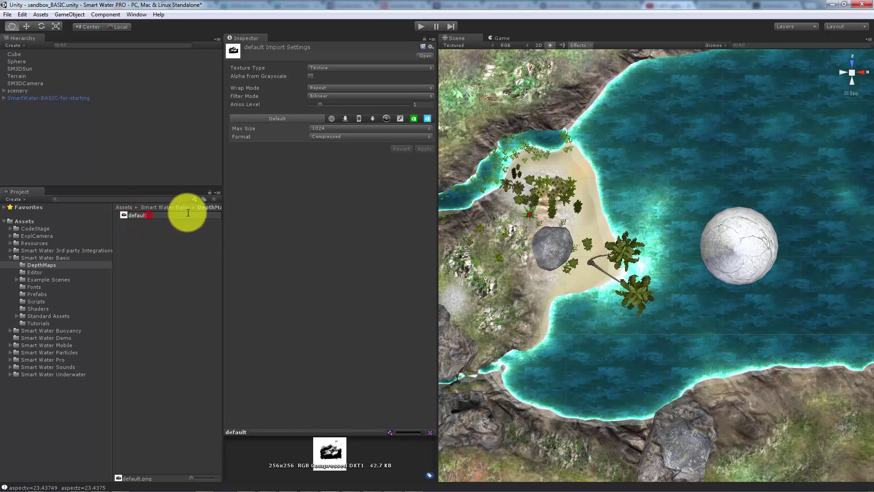
key("BackSpace")
key("BackSpace")
key("BackSpace")
key("BackSpace")
key("BackSpace")
key("BackSpace")
key("BackSpace")
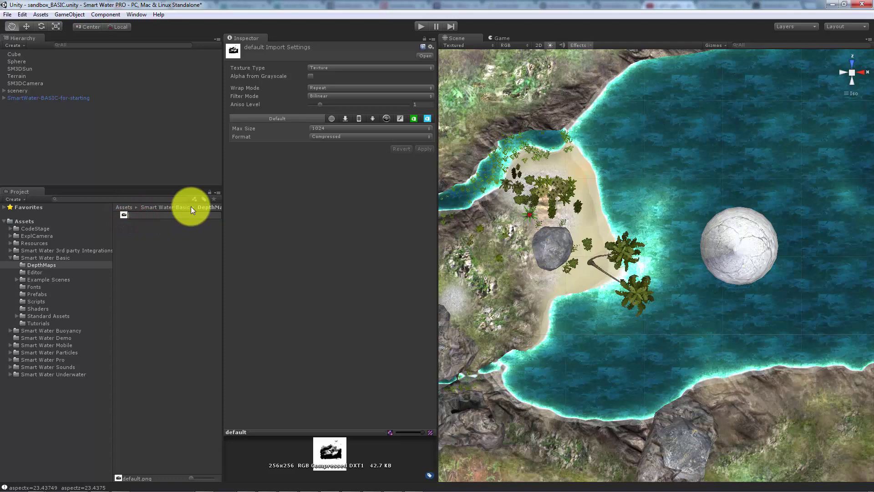
type("Test")
key("Return")
Step: Set the SmartWater-BASIC-for-starting object's Depth Adjust to 0.448 and calculate a new default depth map
left_click(29, 97)
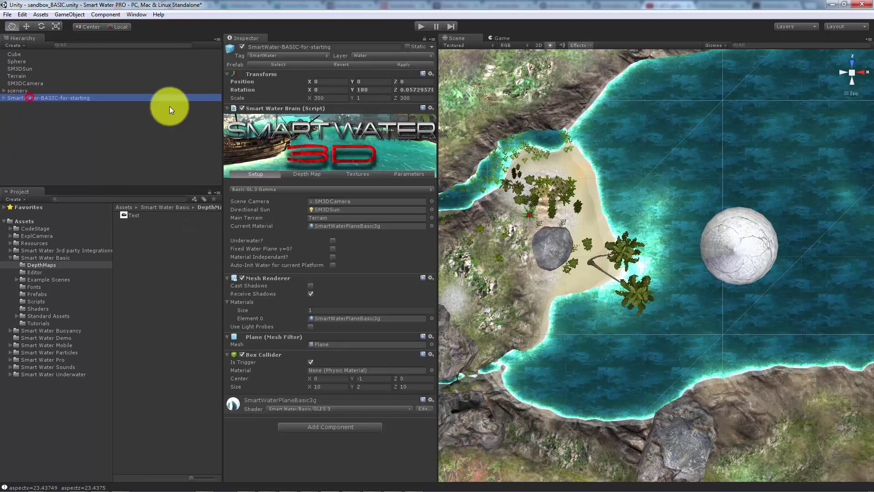
left_click(316, 174)
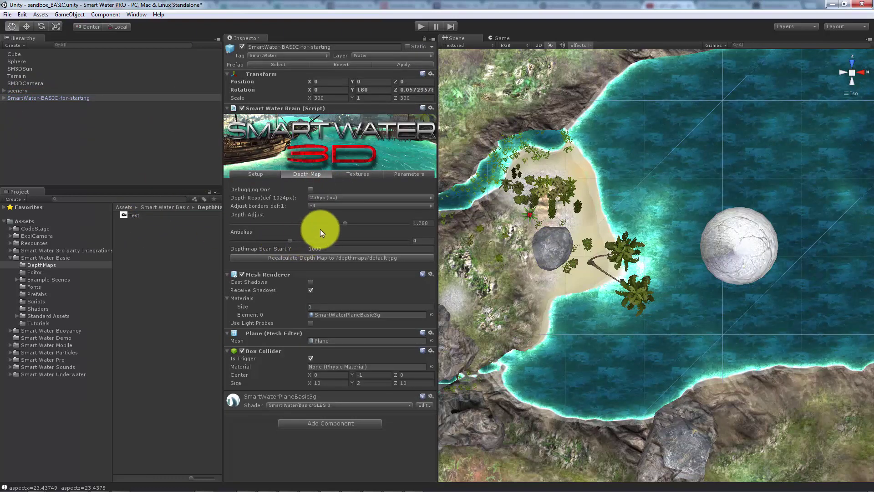
left_click_drag(344, 223, 271, 224)
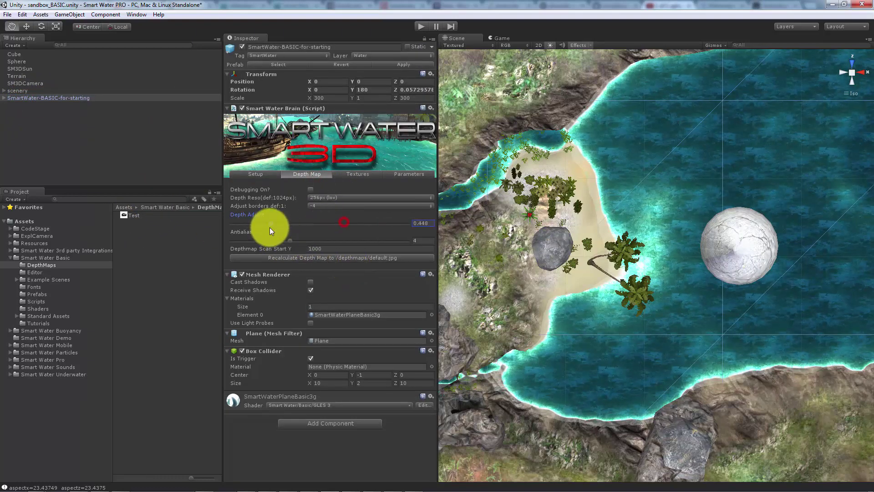
left_click(348, 257)
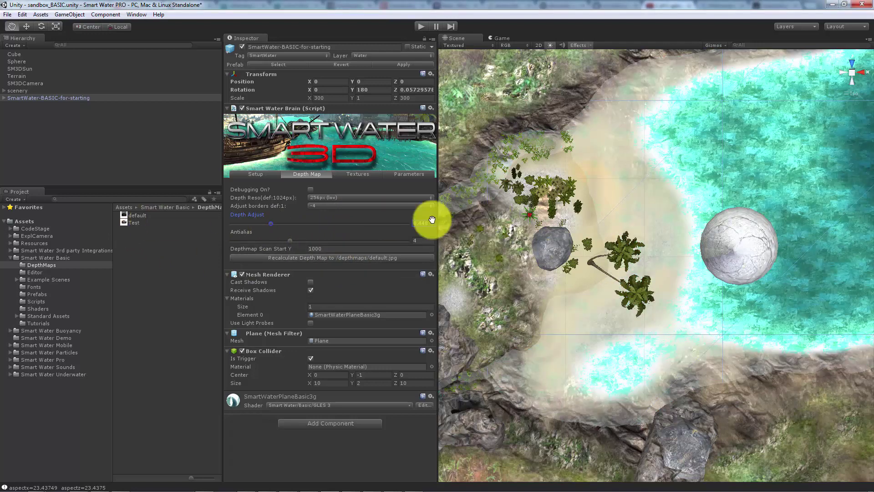
Step: Compare the default and Test depth map textures, and delete the default one
left_click(138, 214)
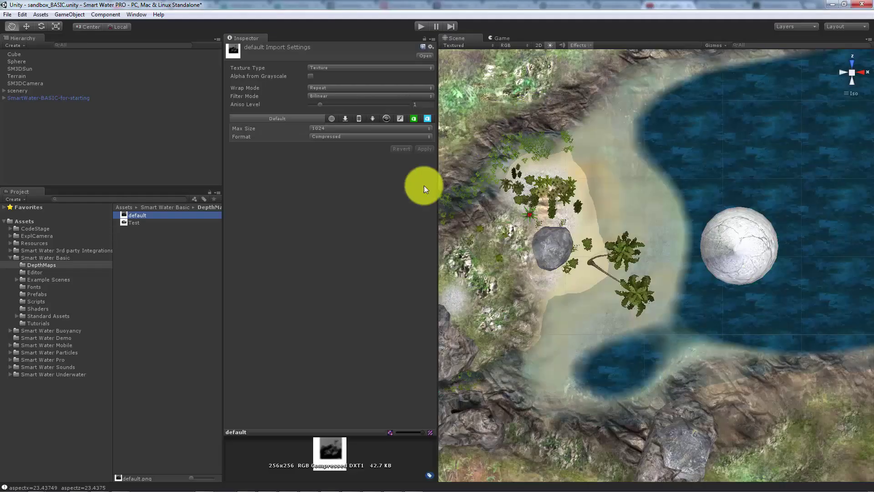
left_click(138, 222)
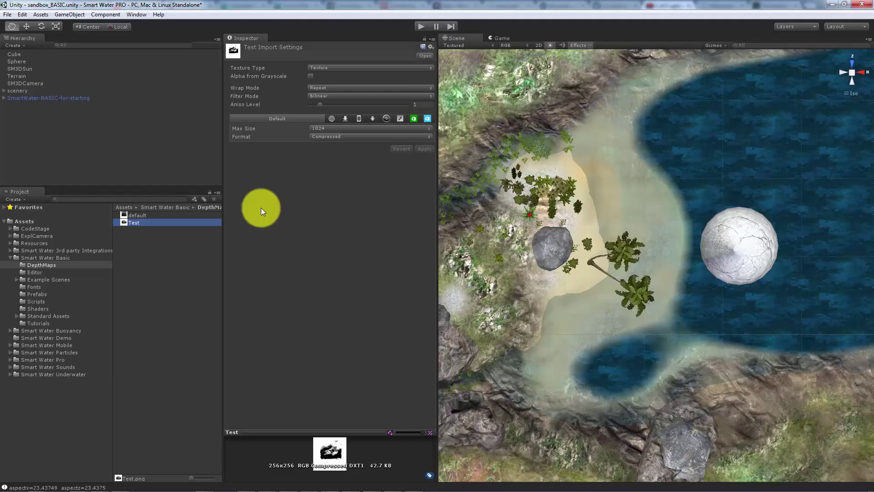
left_click(138, 216)
key("Delete")
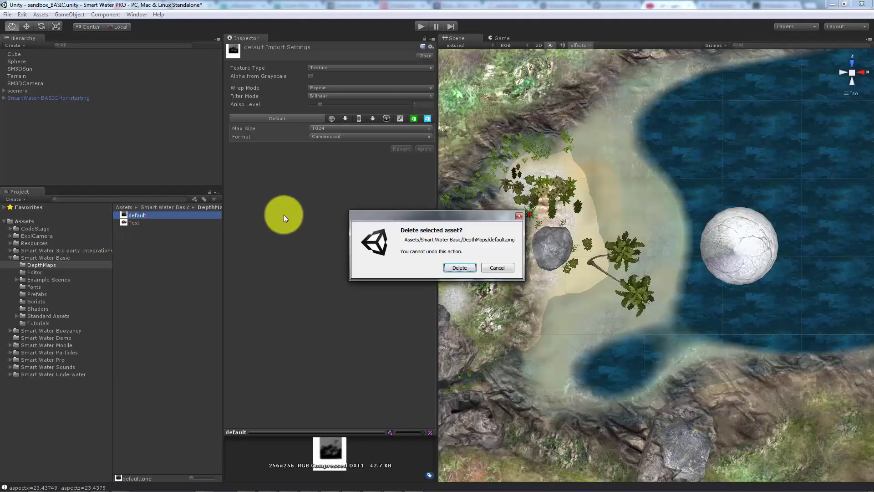
key("Escape")
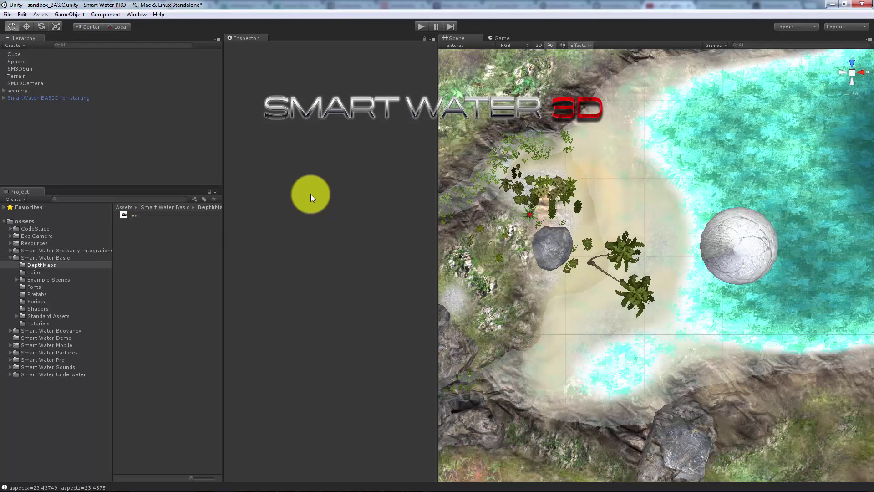